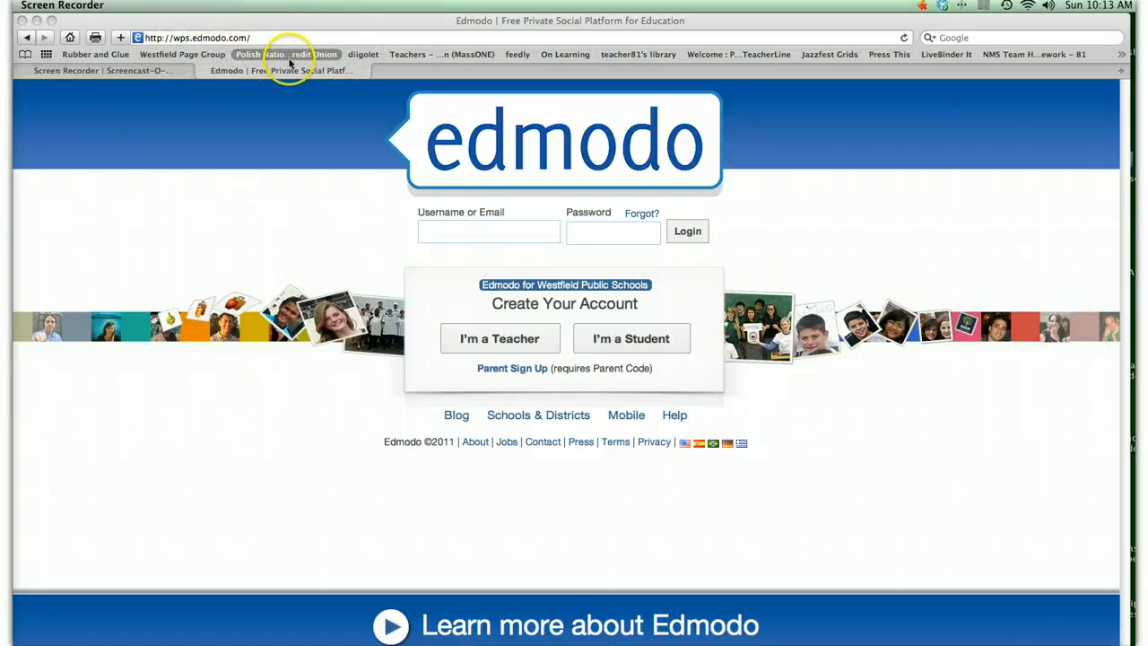
# - Sign in to Diigo through the diigolet bookmarklet on the Edmodo page and open My Library
pyautogui.click(365, 53)
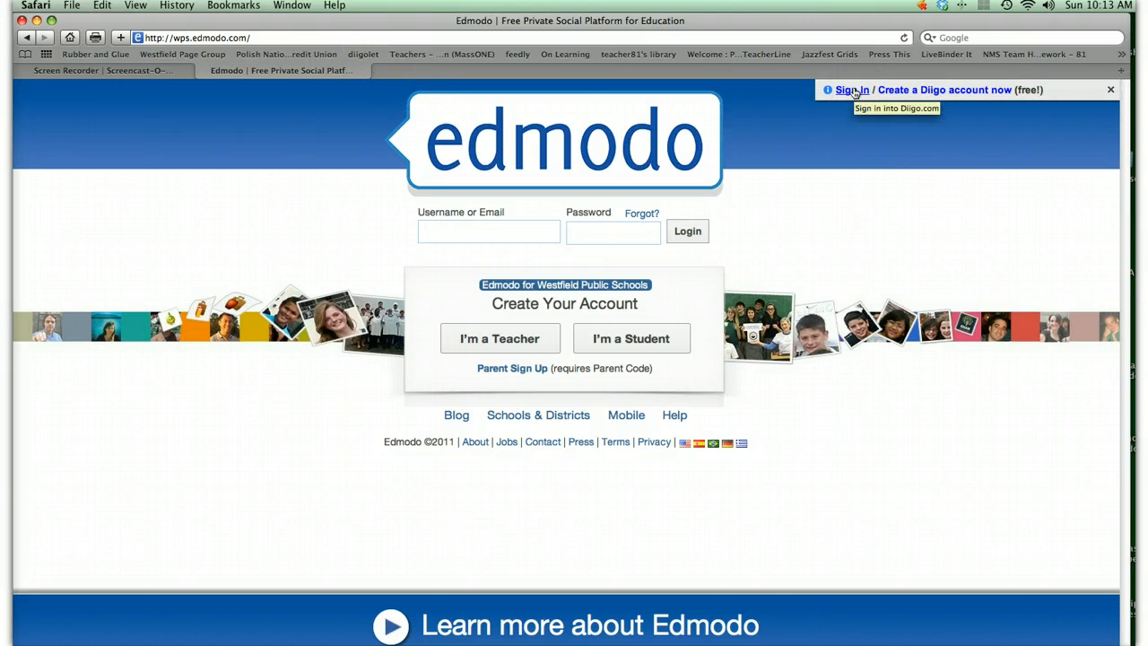
pyautogui.click(853, 91)
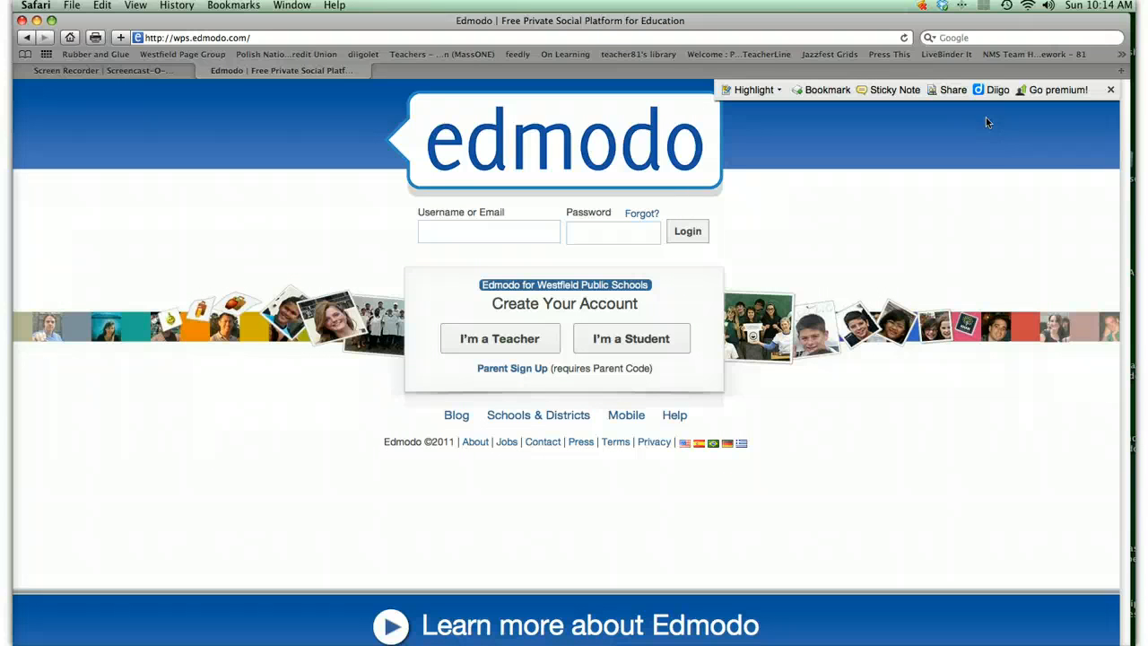
pyautogui.click(993, 90)
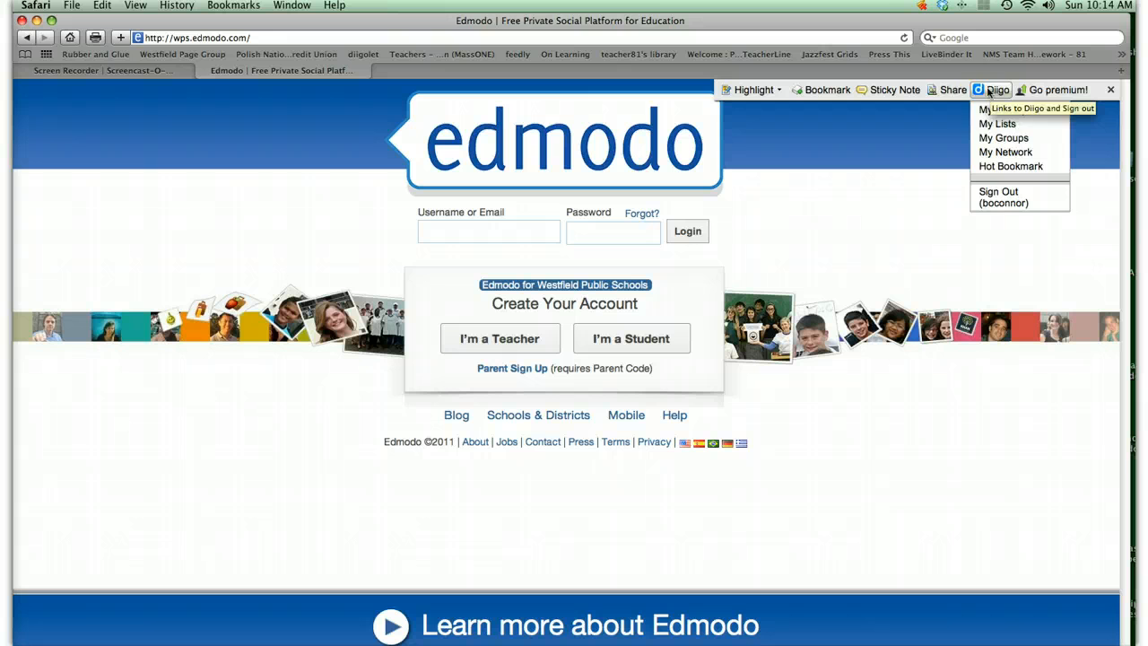
pyautogui.click(951, 113)
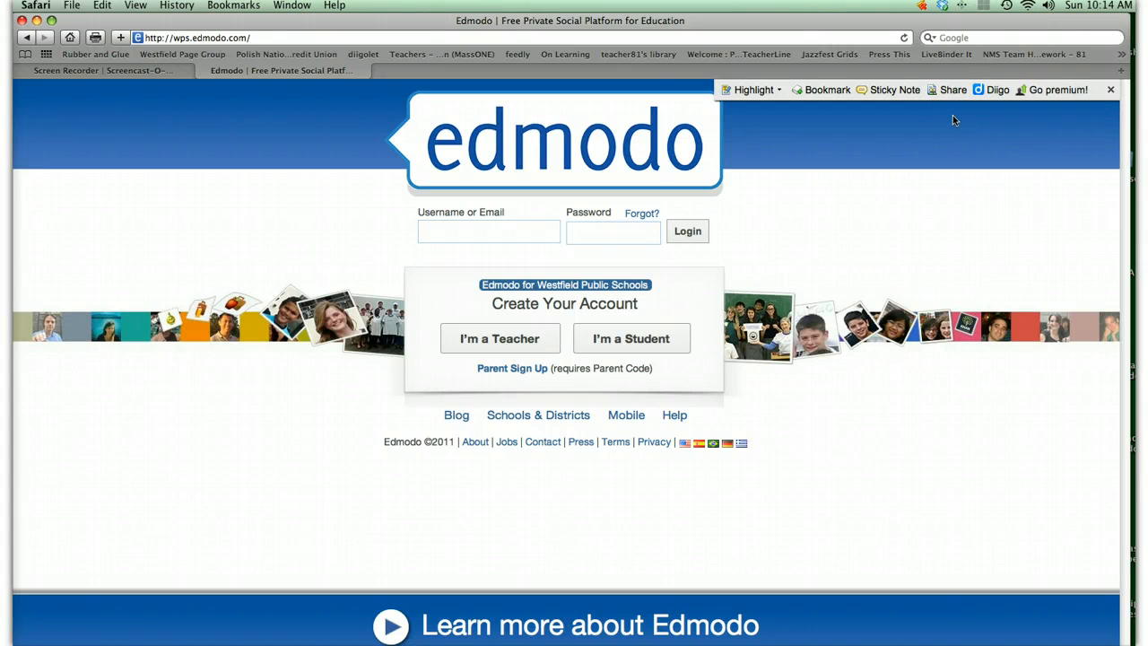
pyautogui.click(995, 90)
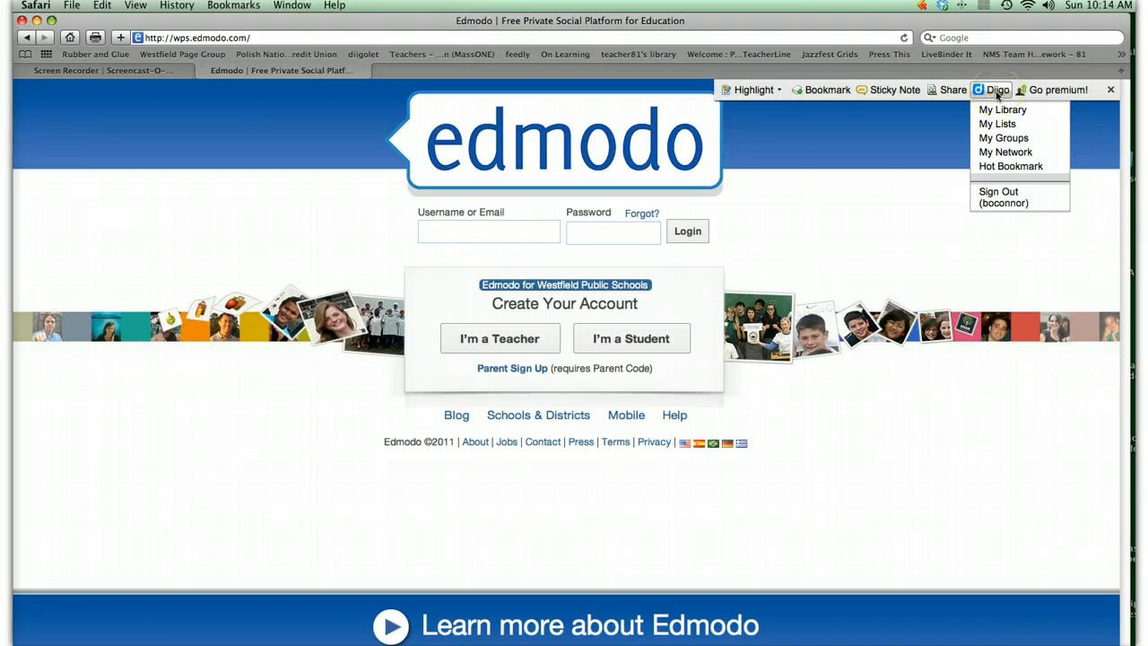
pyautogui.click(999, 92)
pyautogui.click(1001, 91)
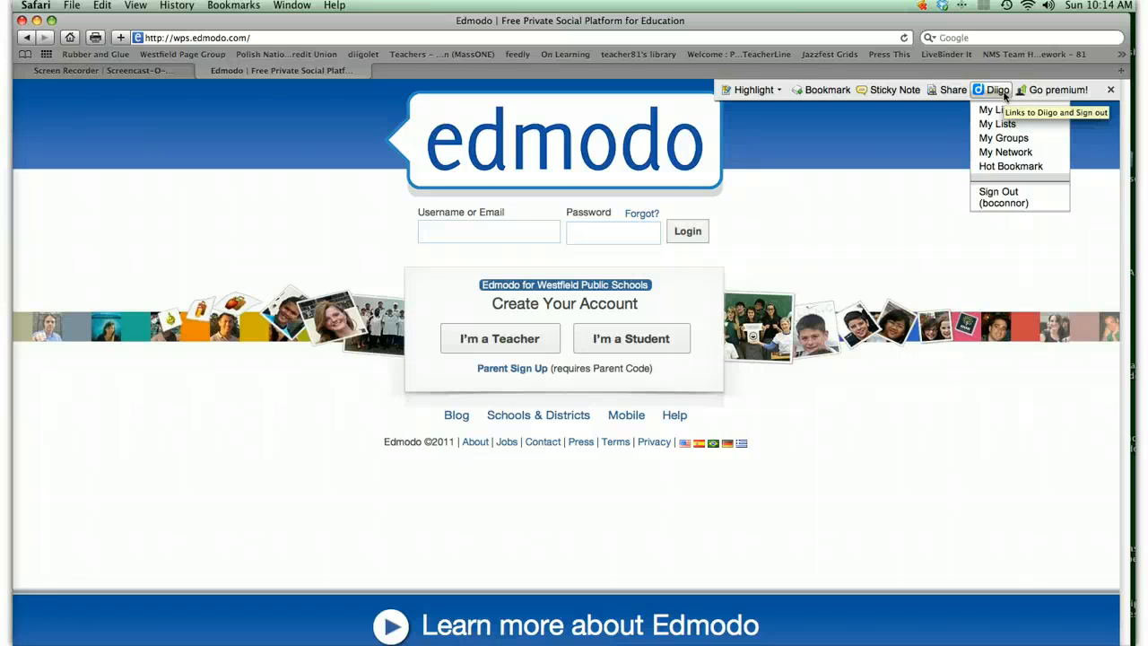
pyautogui.click(1004, 114)
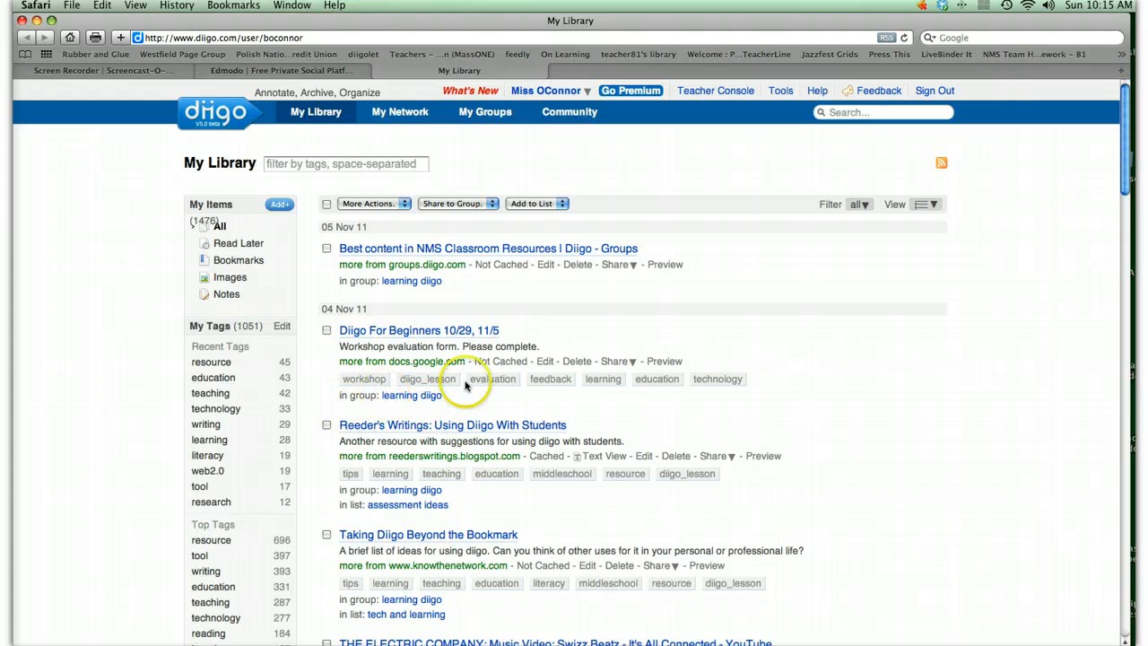
# - Add the bookmark "Reeder's Writings: Using Diigo With Students" to the writing list and reload the library page
pyautogui.moveTo(1126, 185); pyautogui.dragTo(1110, 226)
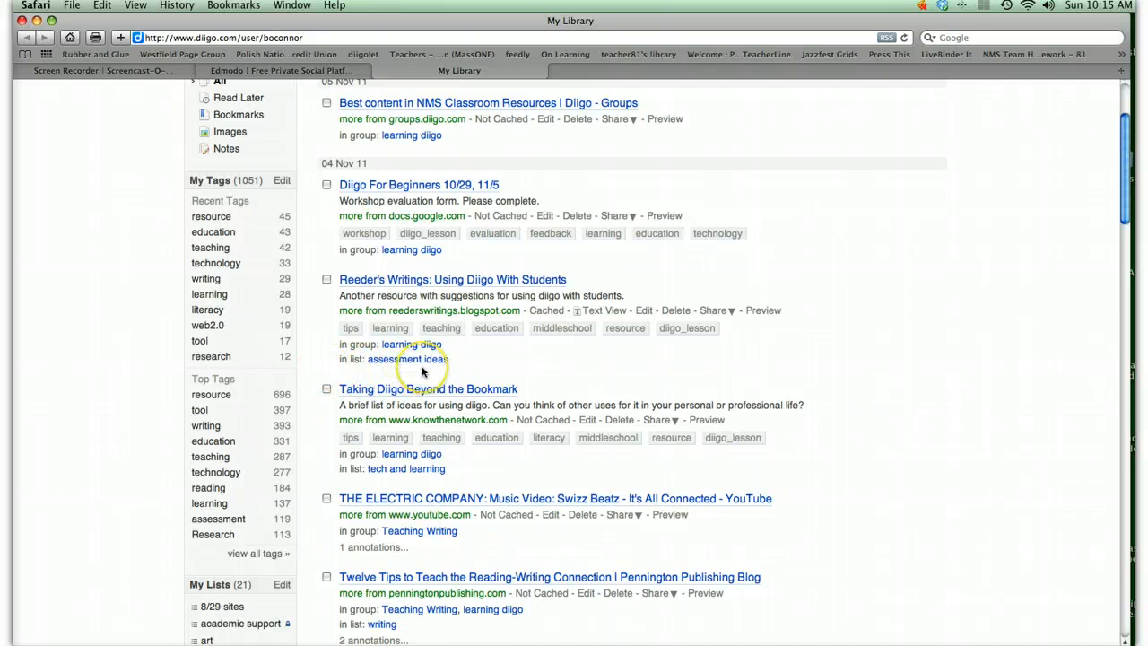
pyautogui.click(327, 280)
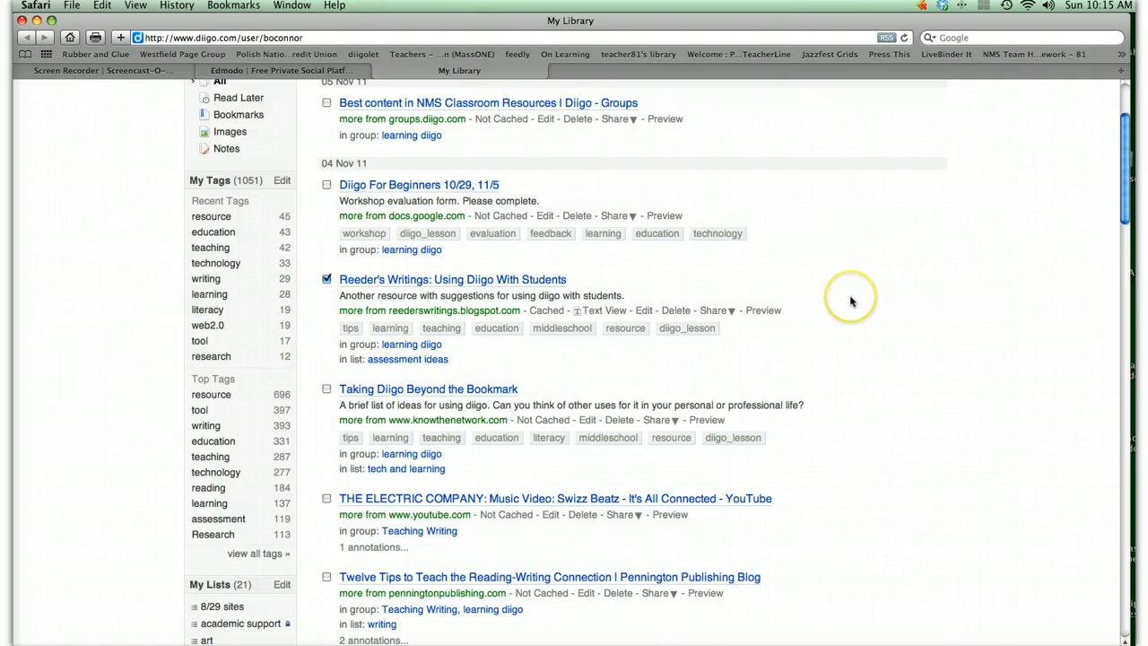
pyautogui.moveTo(1121, 216); pyautogui.dragTo(1120, 183)
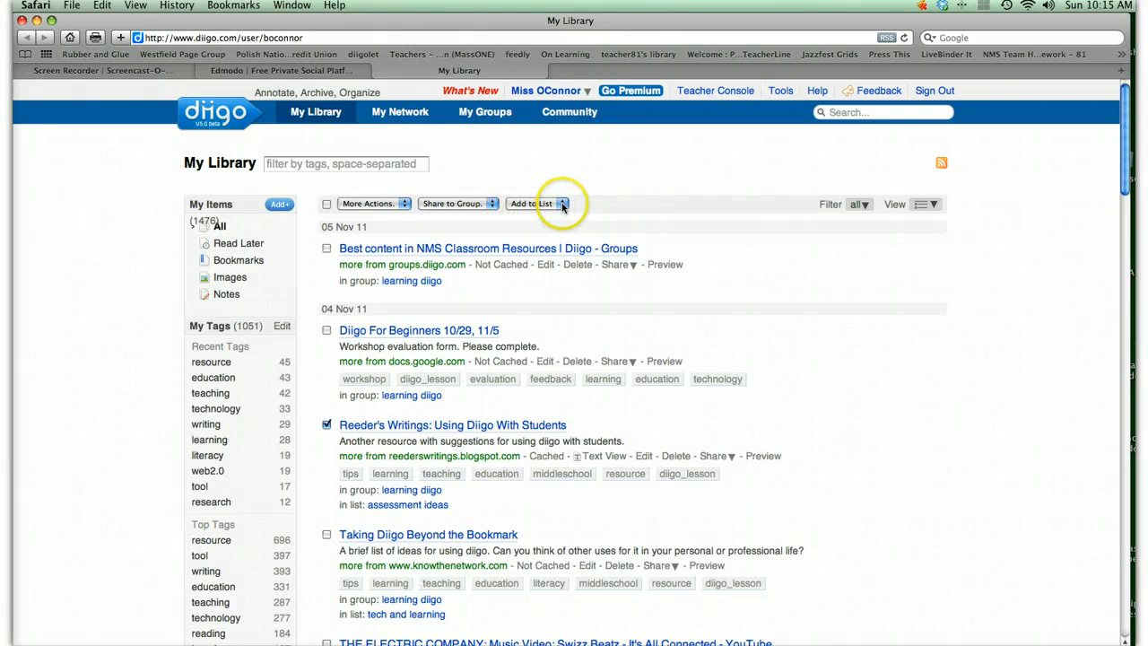
pyautogui.click(562, 205)
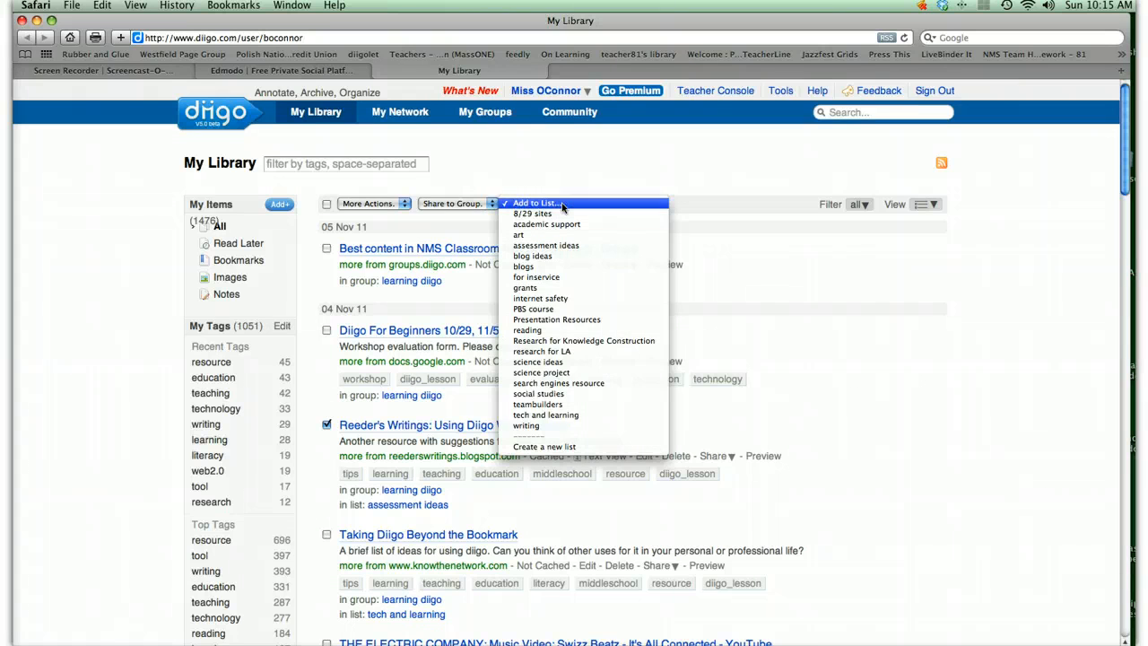
pyautogui.click(554, 429)
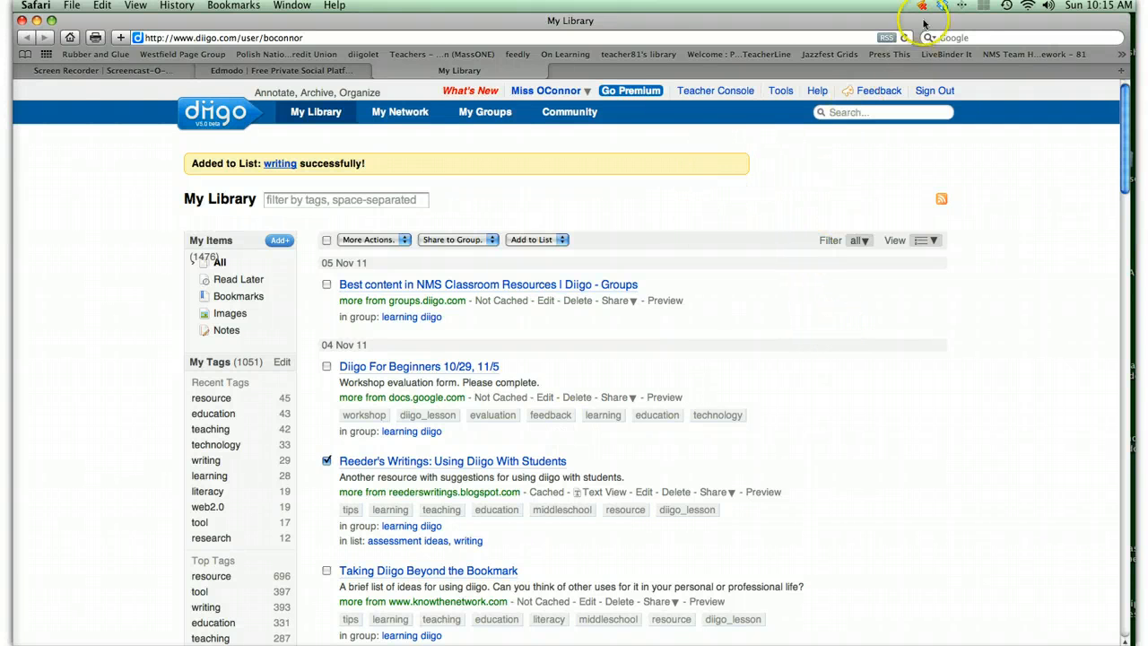
pyautogui.click(905, 38)
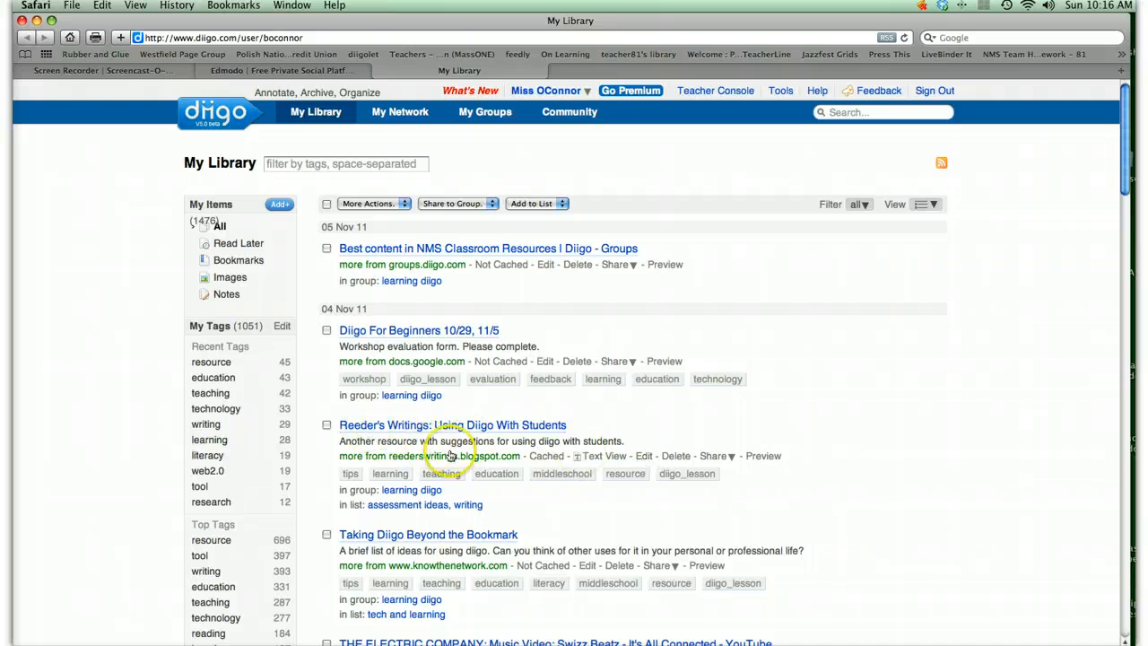
# - Examine the editing options of the "Reeder's Writings: Using Diigo With Students" bookmark, including group sharing, and close the dialog
pyautogui.click(645, 457)
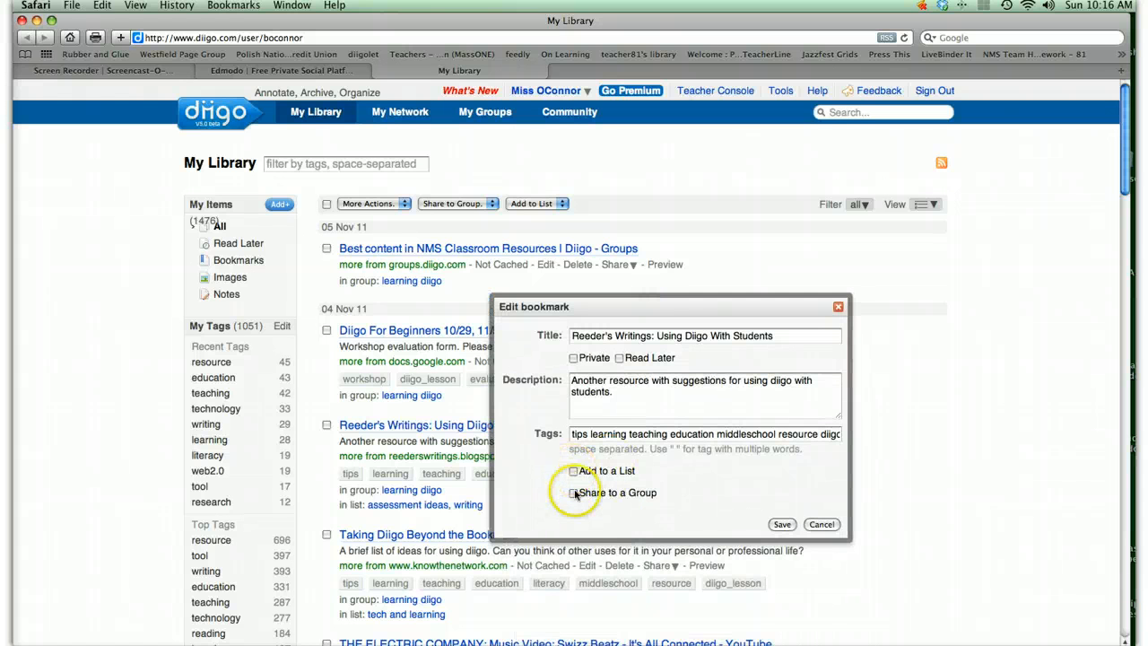
pyautogui.click(574, 494)
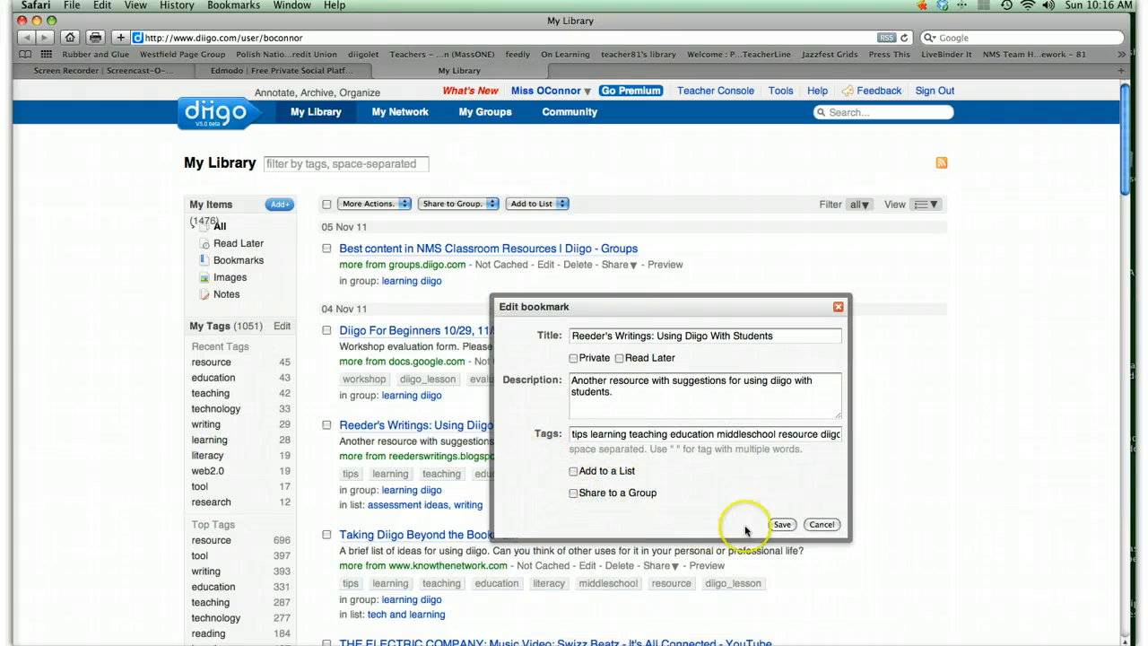
pyautogui.click(785, 527)
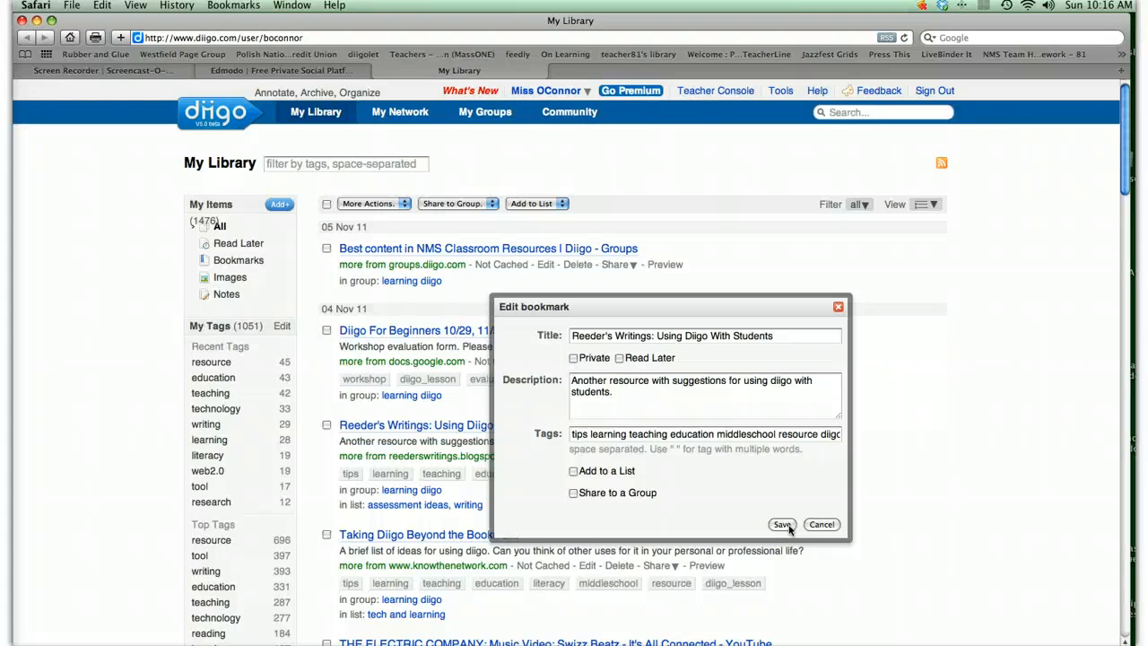
pyautogui.click(839, 309)
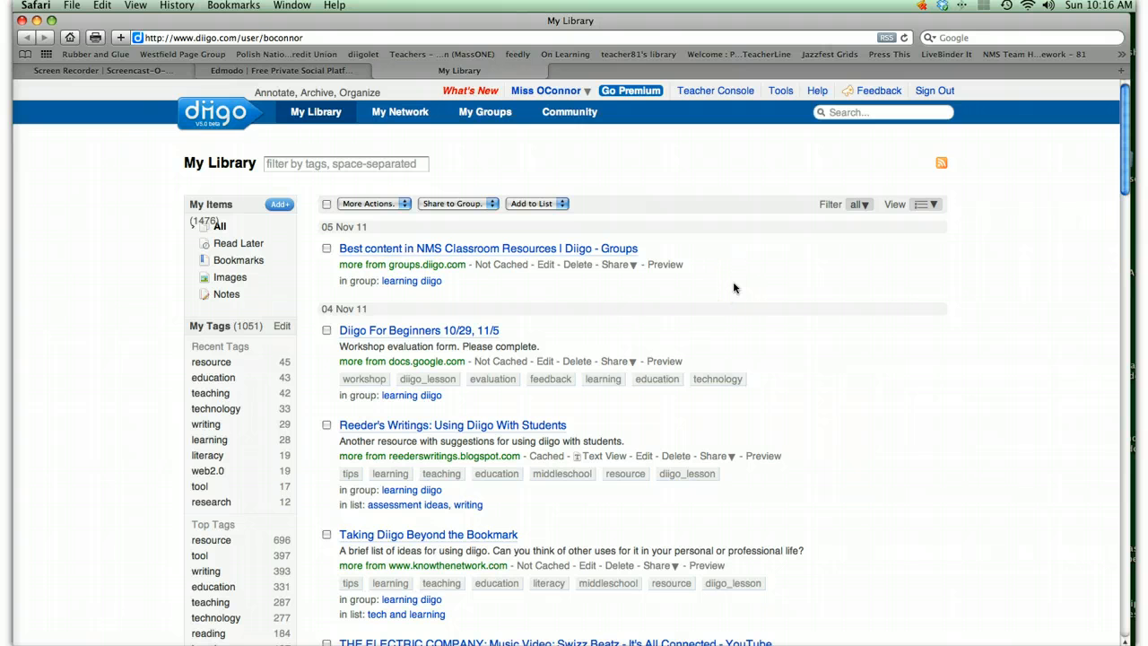
pyautogui.click(707, 305)
# - Start a new group from My Groups and name it "Preparing and Evaluating Presentations"
pyautogui.moveTo(186, 95)
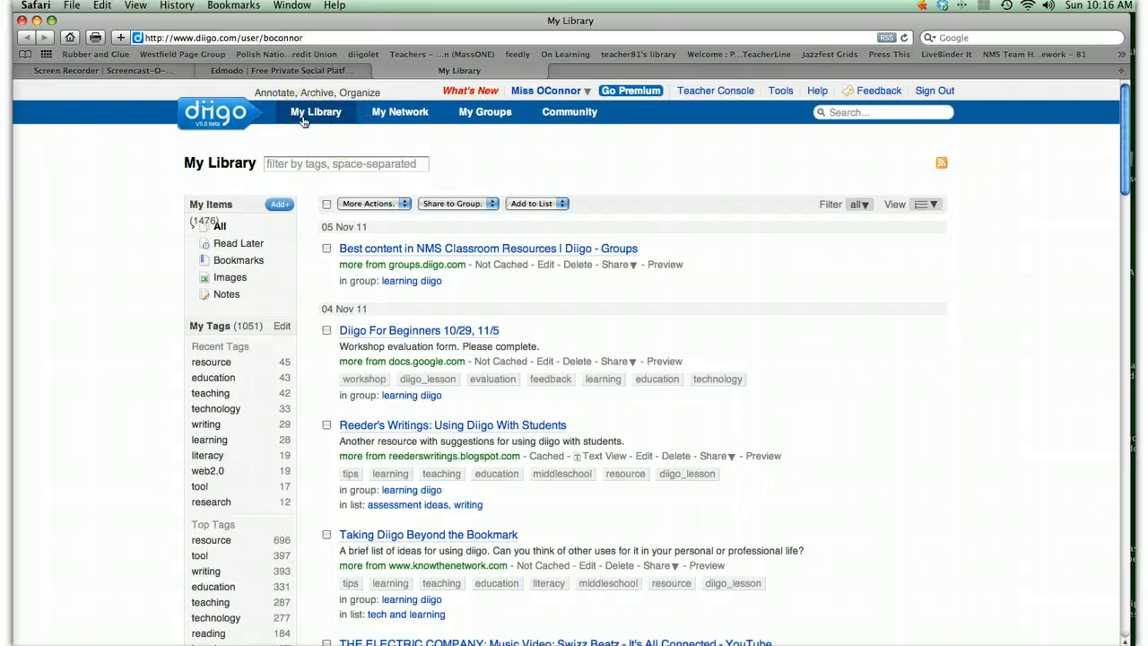
pyautogui.click(483, 114)
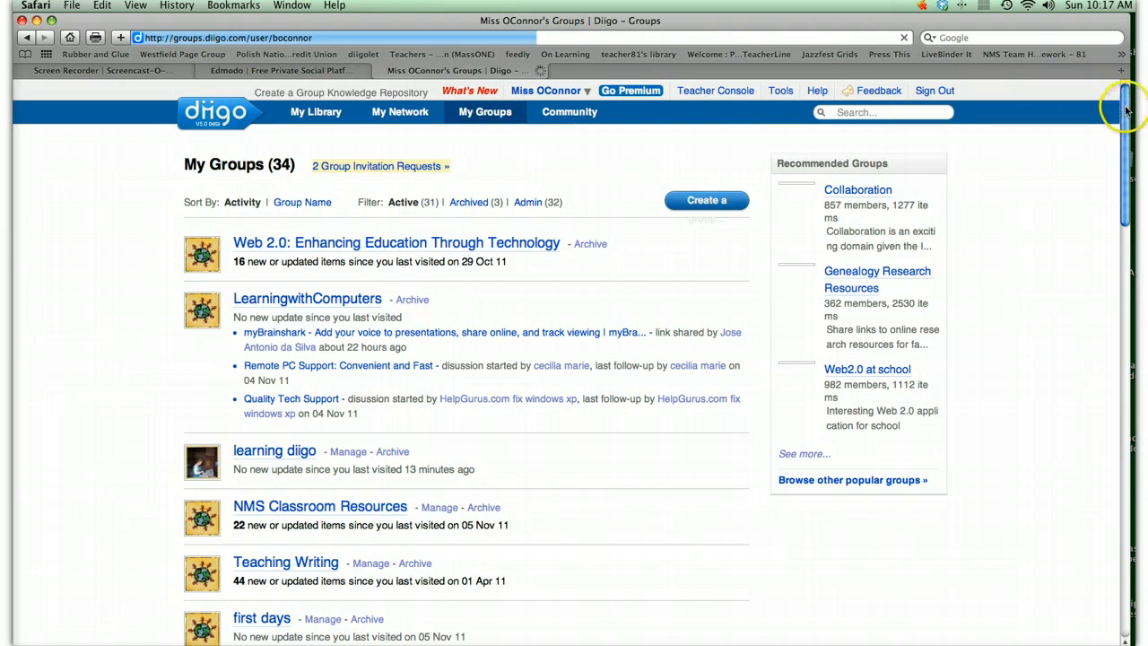
pyautogui.moveTo(1126, 108)
pyautogui.mouseDown()
pyautogui.moveTo(1126, 232)
pyautogui.moveTo(1126, 105)
pyautogui.mouseUp()
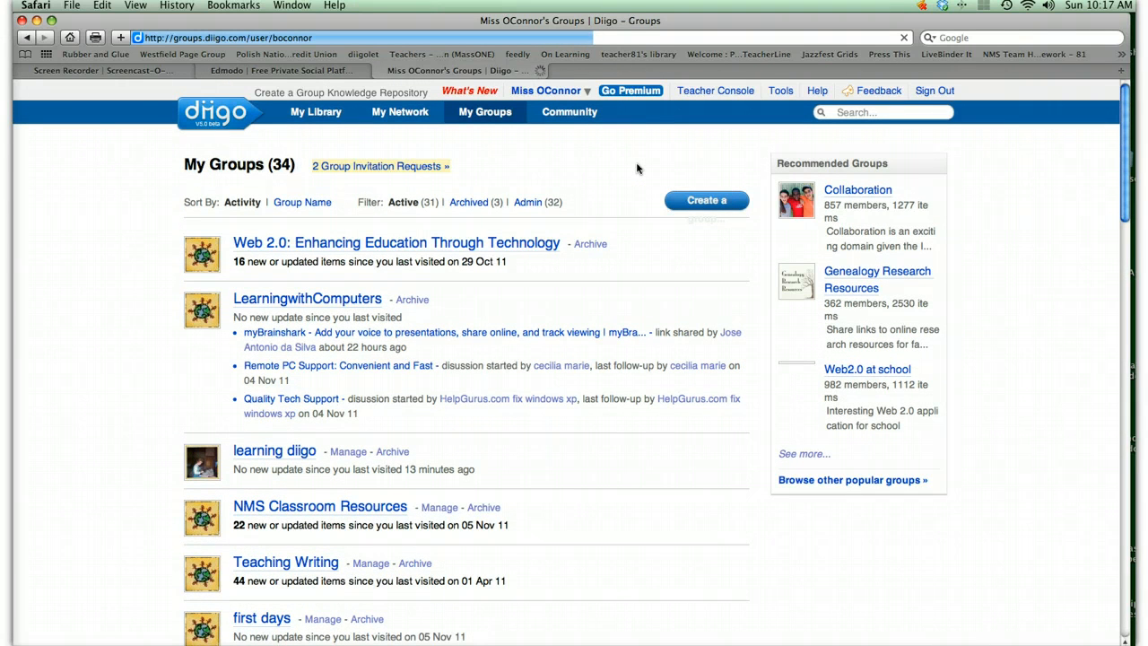
pyautogui.click(705, 203)
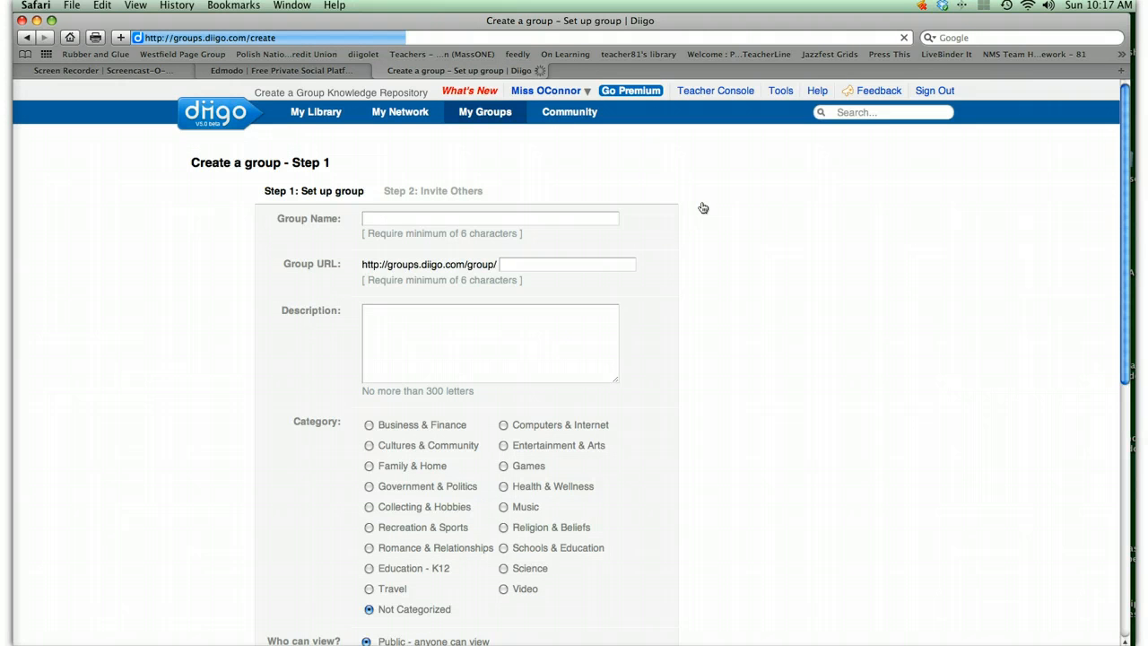
pyautogui.click(384, 217)
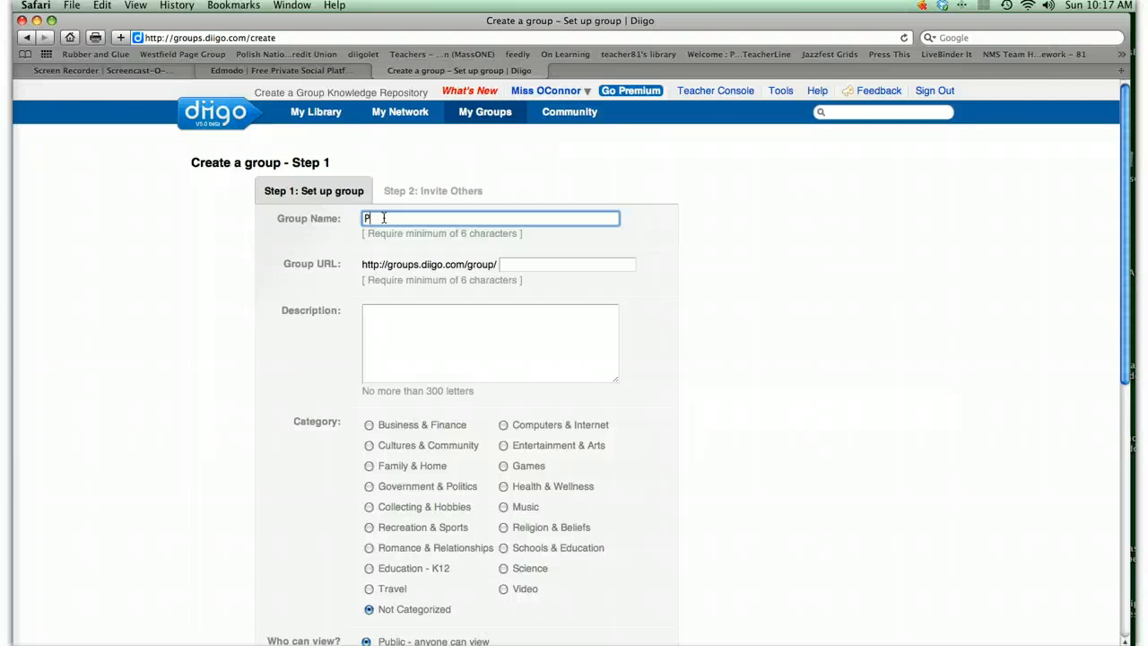
pyautogui.write('reparing and Eval')
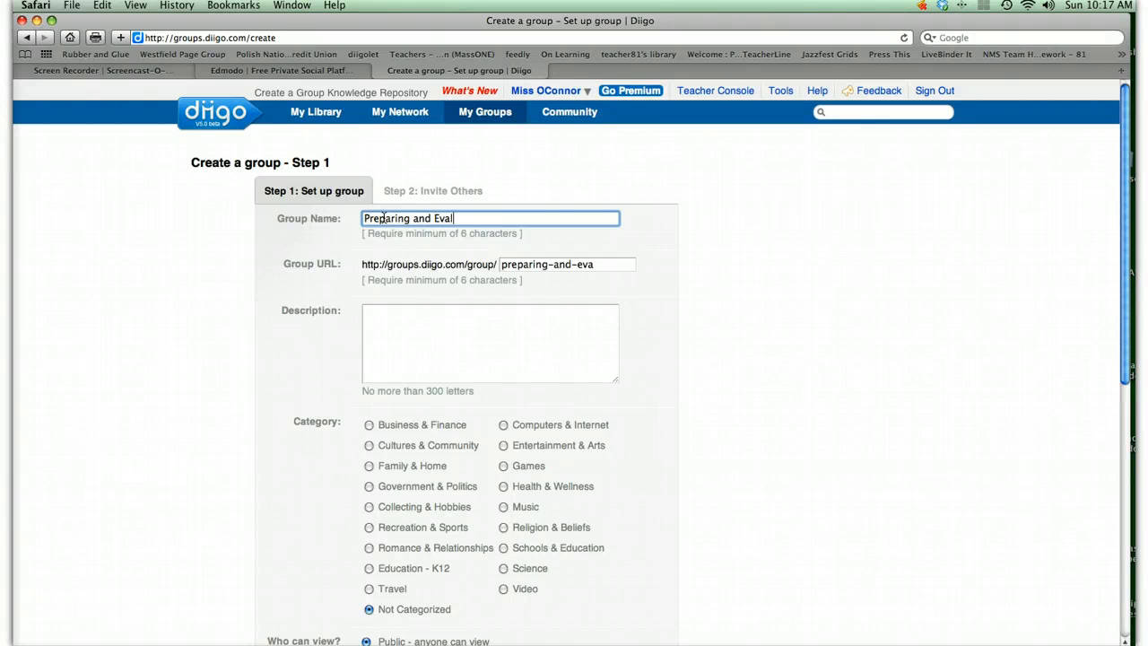
pyautogui.write('uating Prese')
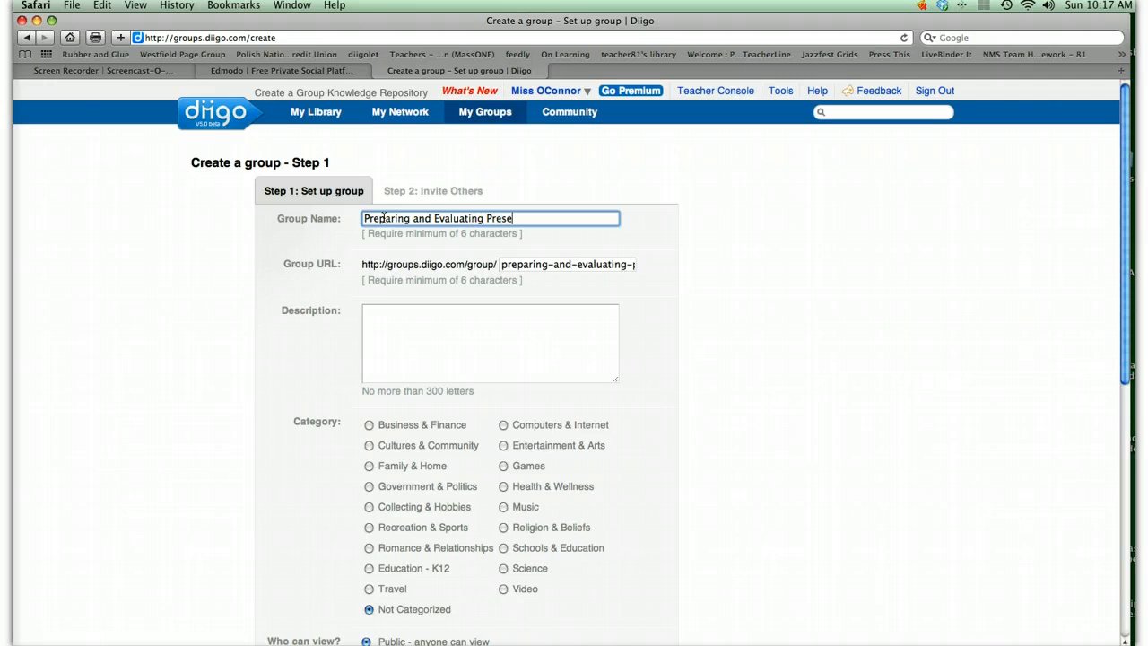
pyautogui.write('ntations')
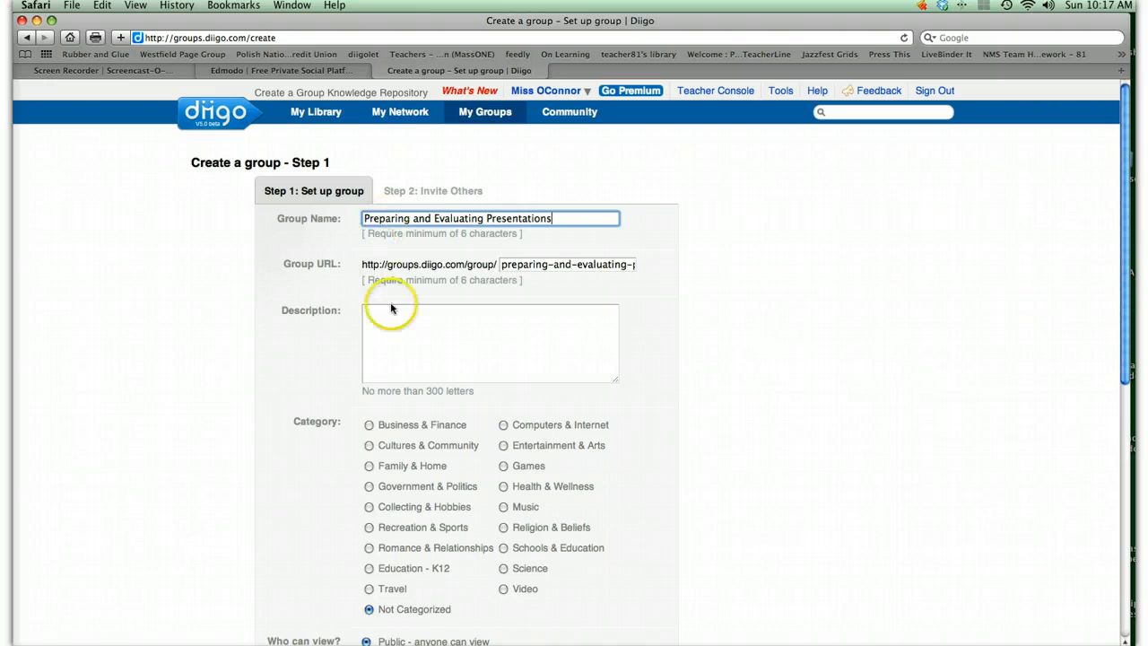
# - Enter the group description "Materials for helping students create more effective oral/multi-media presentations"
pyautogui.click(406, 328)
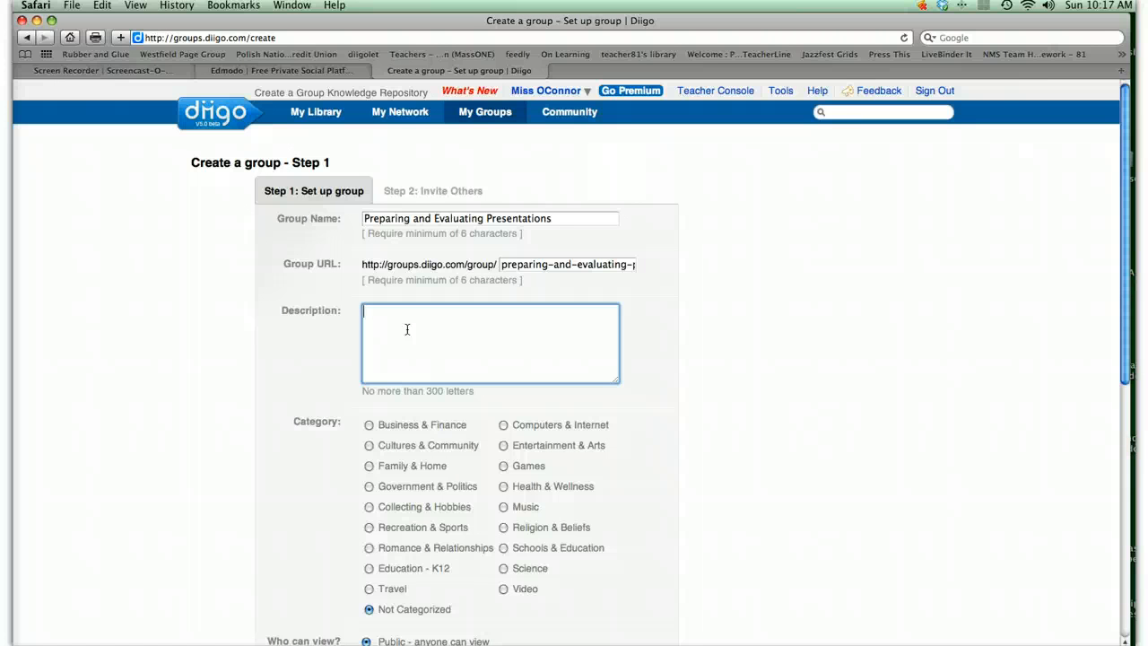
pyautogui.write('Materials for helping stud')
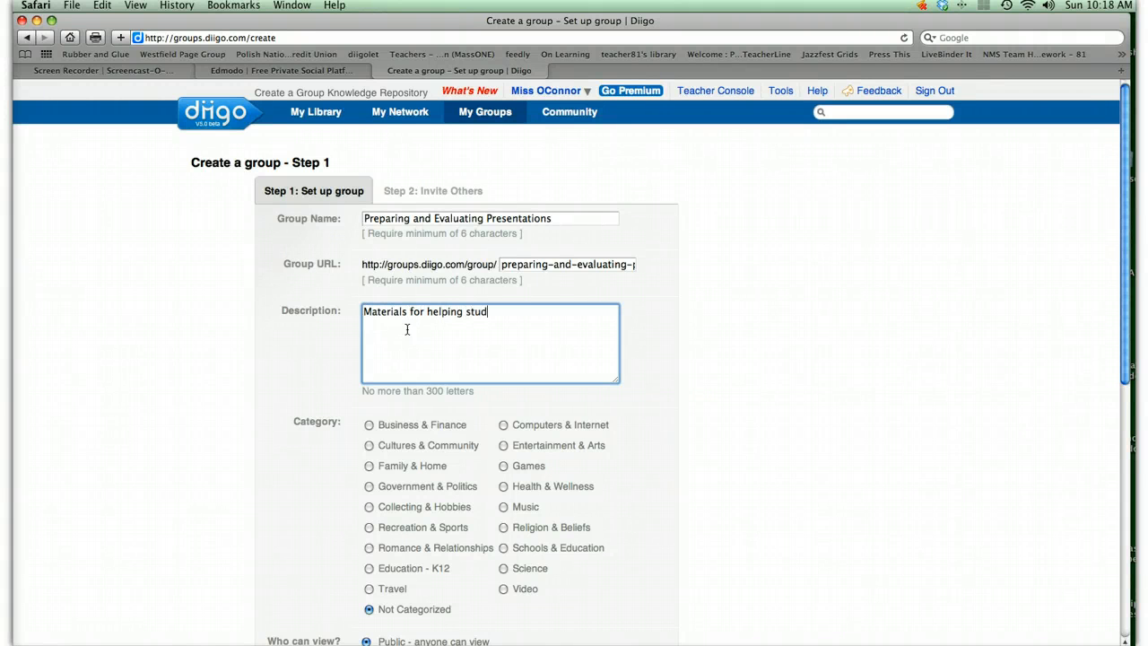
pyautogui.write('ents create more effective oral p')
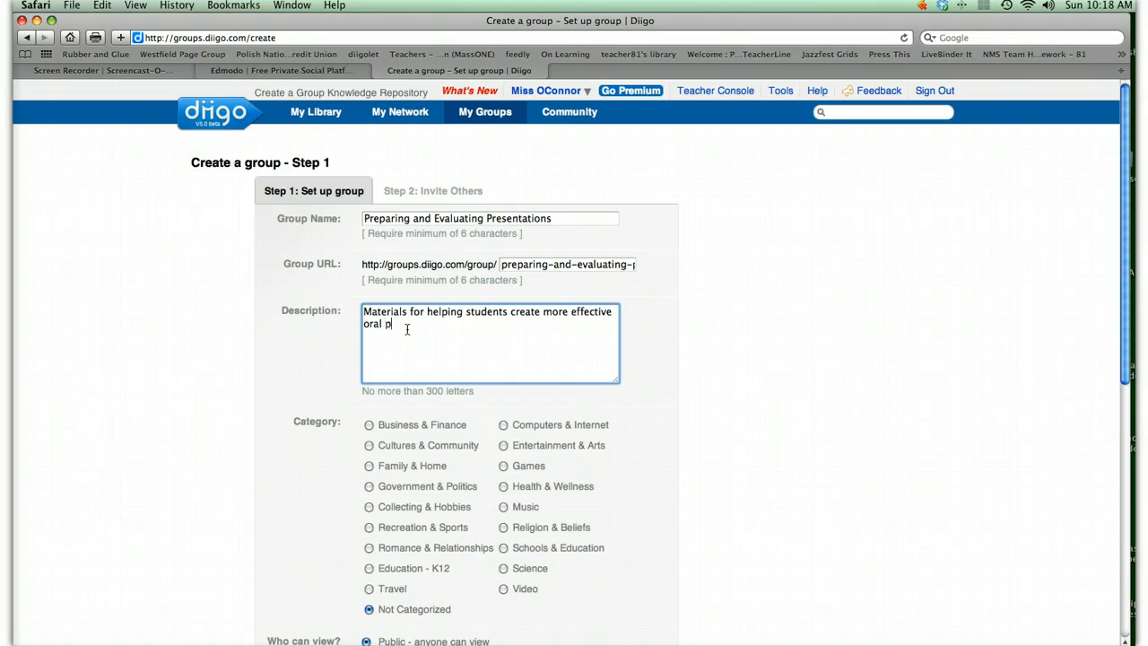
pyautogui.write('resentations')
pyautogui.click(383, 324)
pyautogui.write('/multi-media')
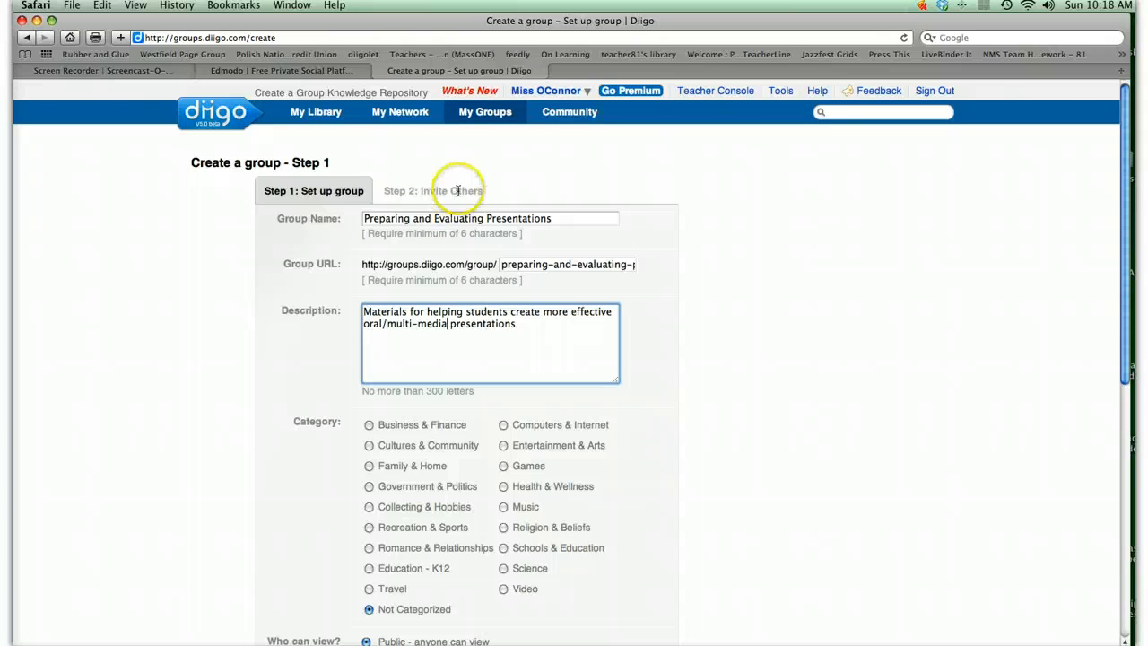
# - Categorize the group as Education - K12, make it private and unlisted, let only the group moderator invite new members, and create it
pyautogui.click(370, 571)
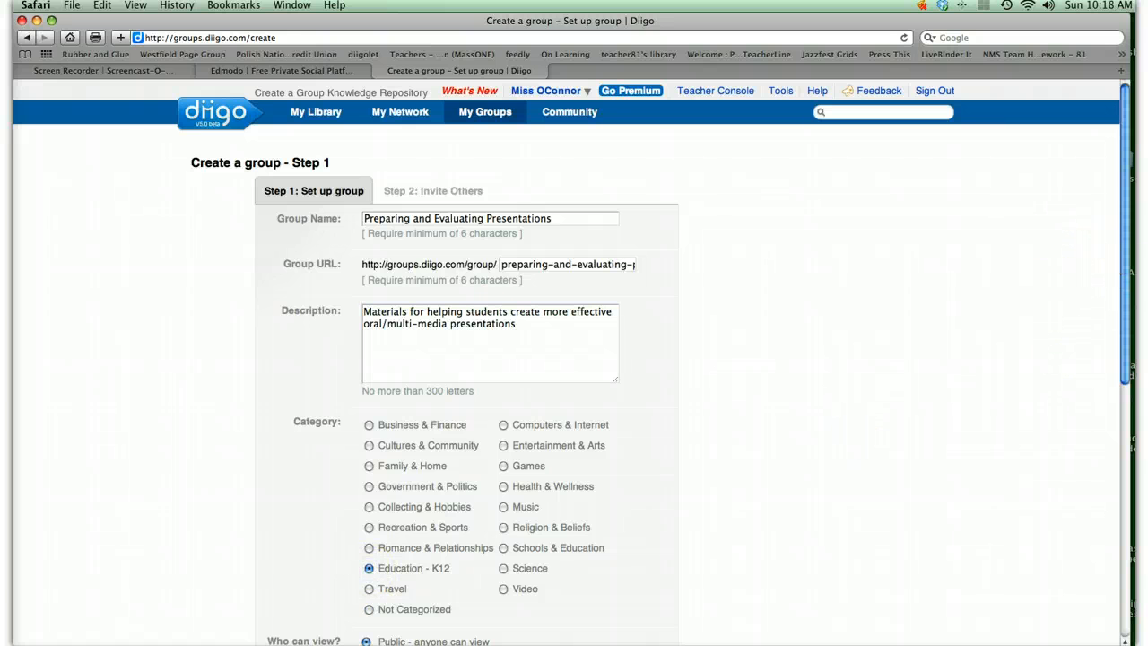
pyautogui.moveTo(1123, 230); pyautogui.dragTo(1115, 368)
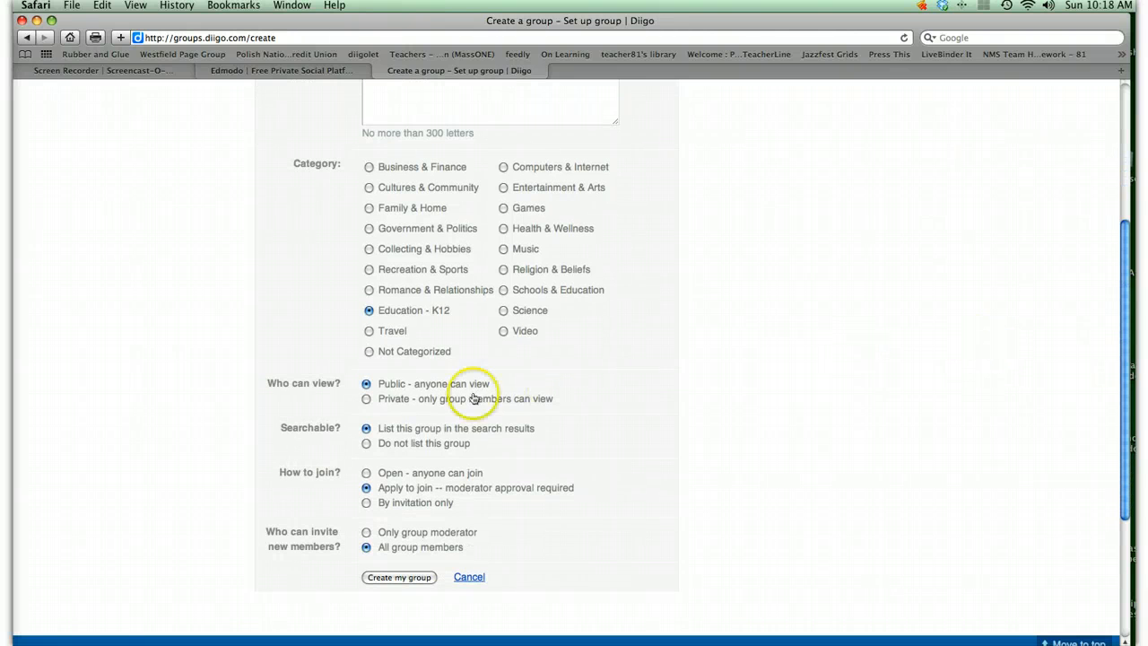
pyautogui.click(366, 398)
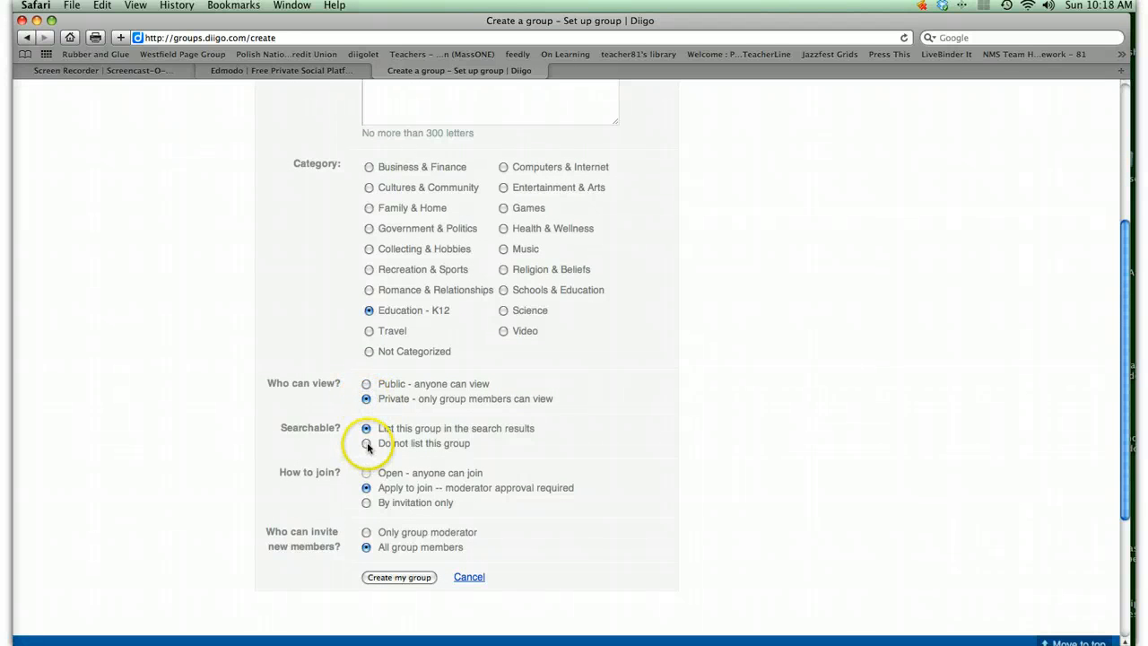
pyautogui.click(366, 443)
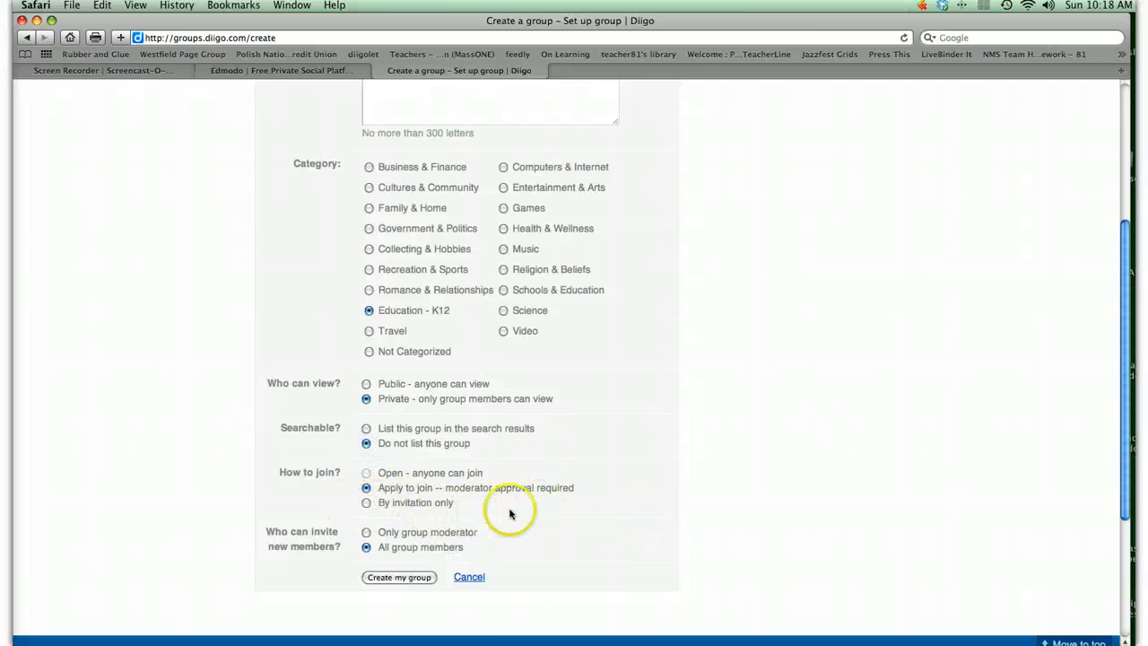
pyautogui.click(366, 532)
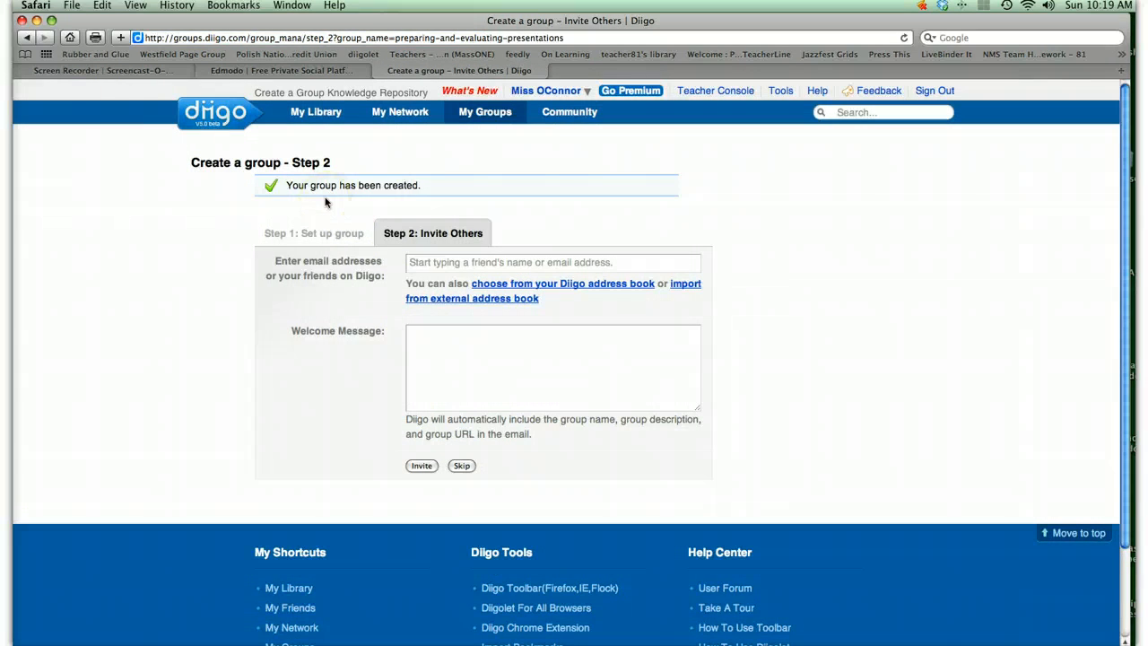
# - Skip inviting others to the new group and go to its page
pyautogui.click(461, 465)
pyautogui.click(463, 467)
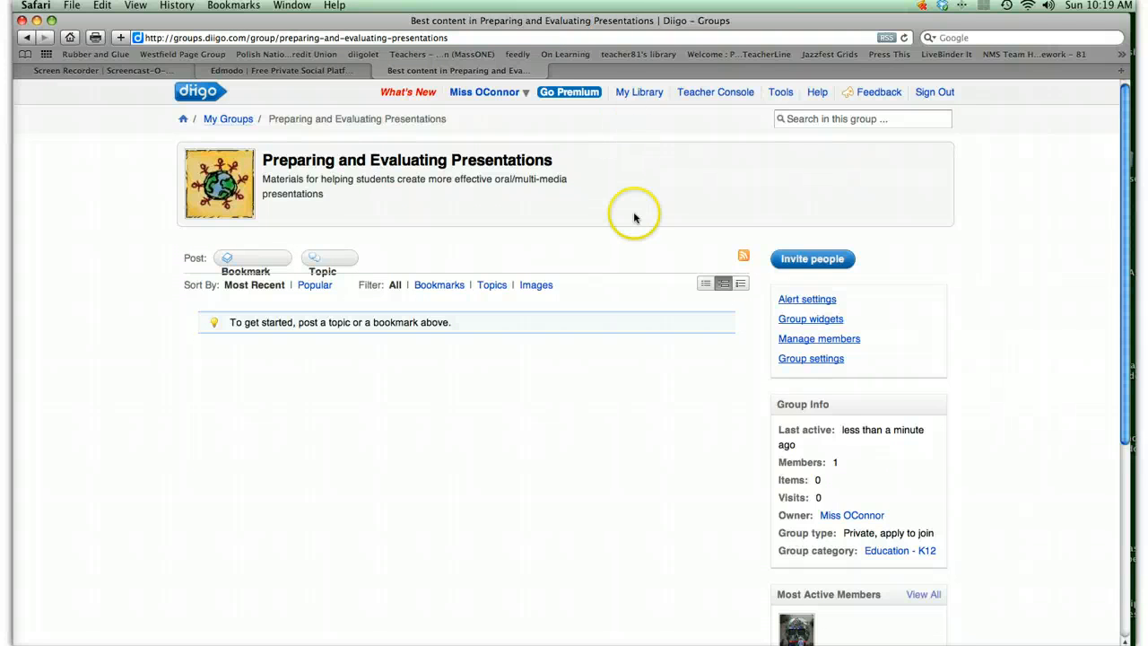
# - In My Library, select the bookmarks "THE ELECTRIC COMPANY: Music Video: Swizz Beatz" and "FREE PowerPoint Twitter Tools"
pyautogui.click(632, 95)
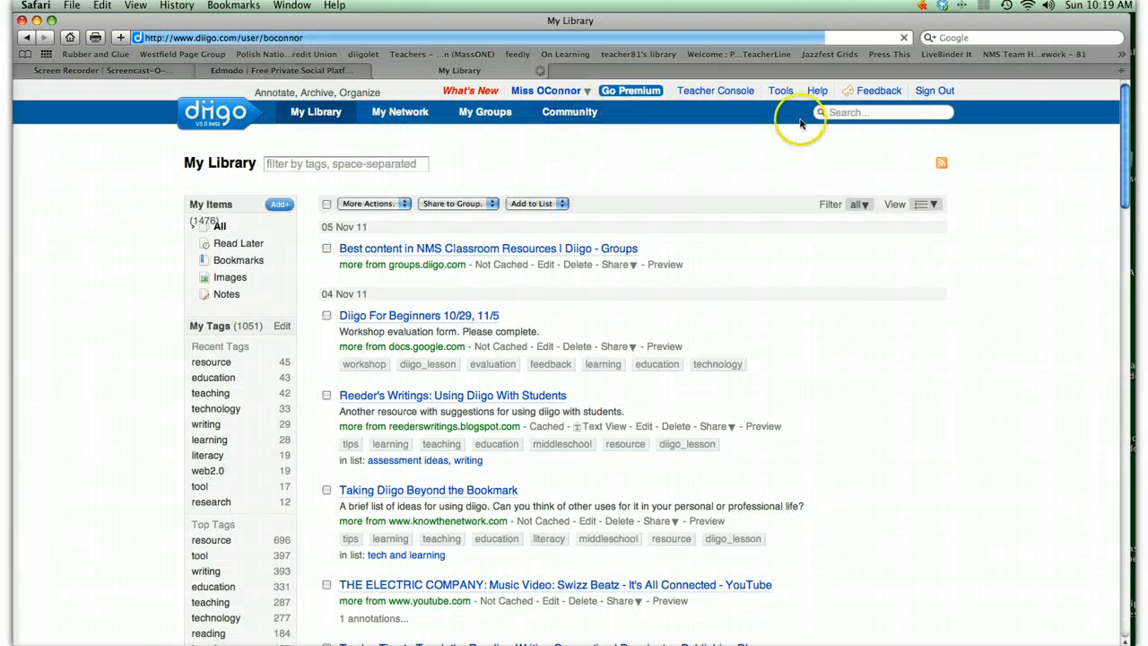
pyautogui.moveTo(1123, 98); pyautogui.dragTo(1126, 184)
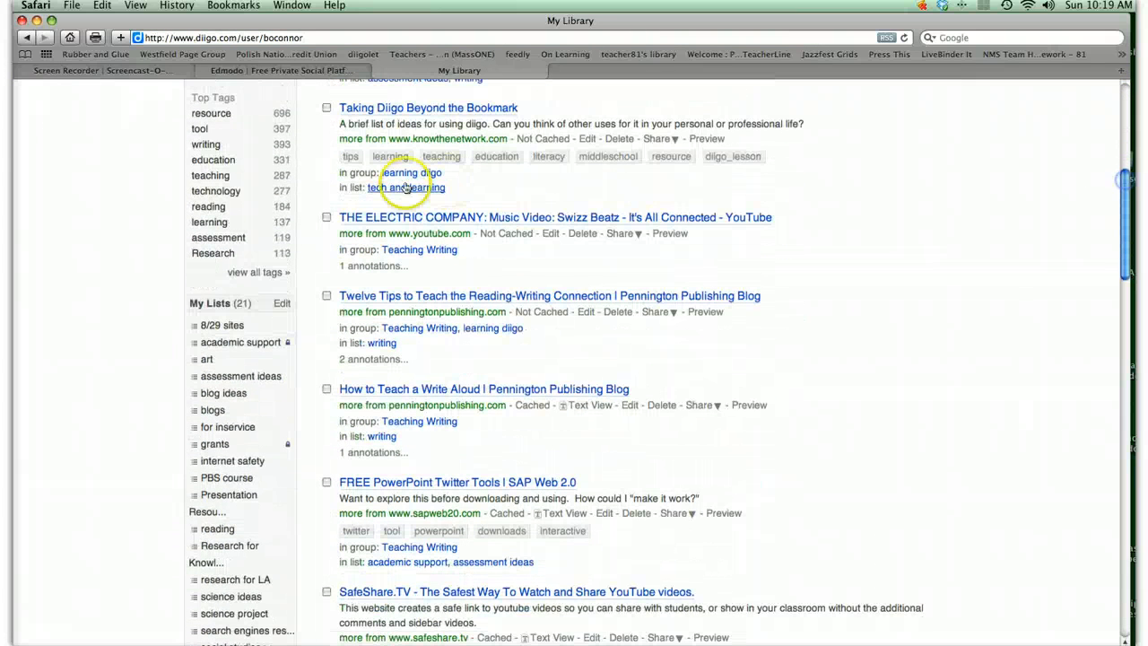
pyautogui.click(326, 218)
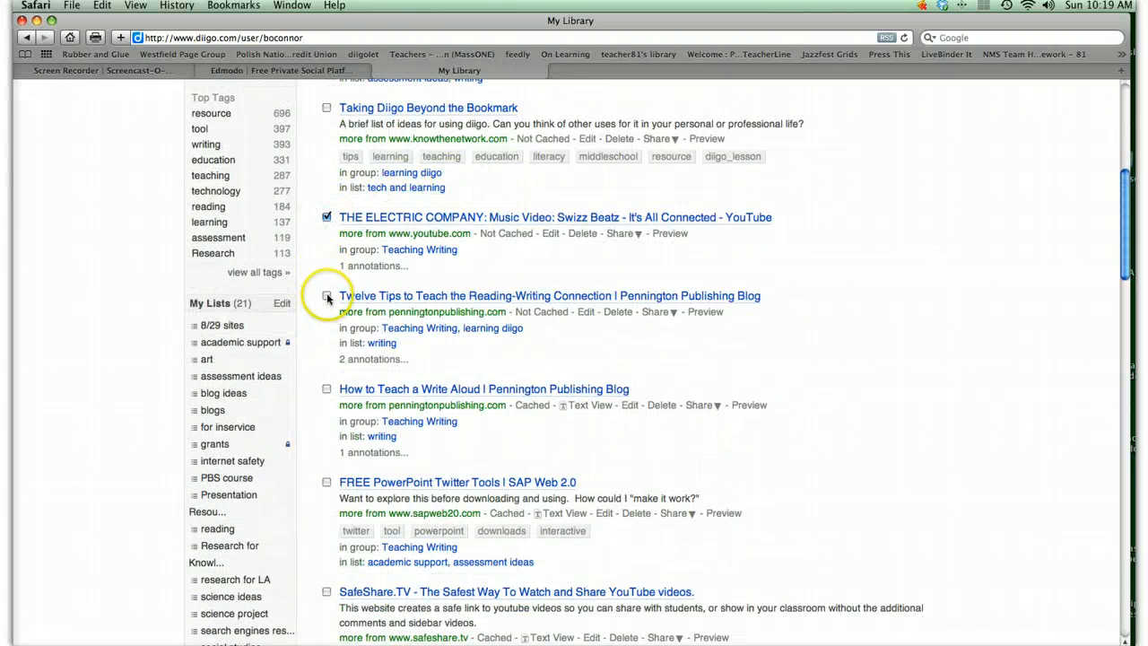
pyautogui.click(327, 296)
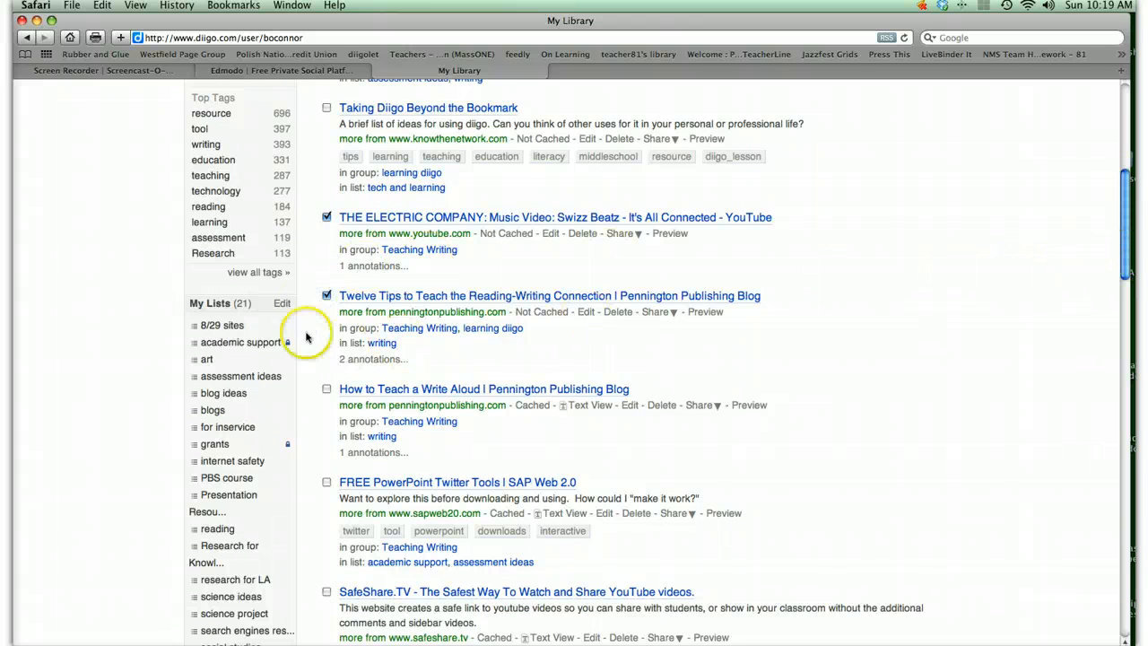
pyautogui.click(327, 294)
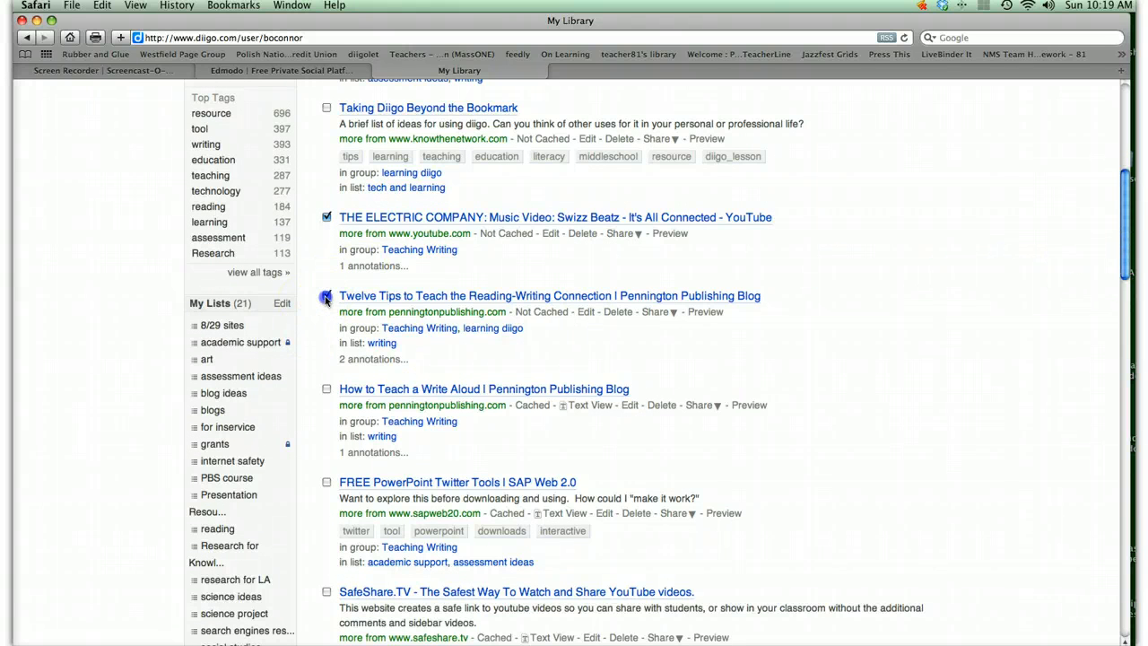
pyautogui.click(326, 482)
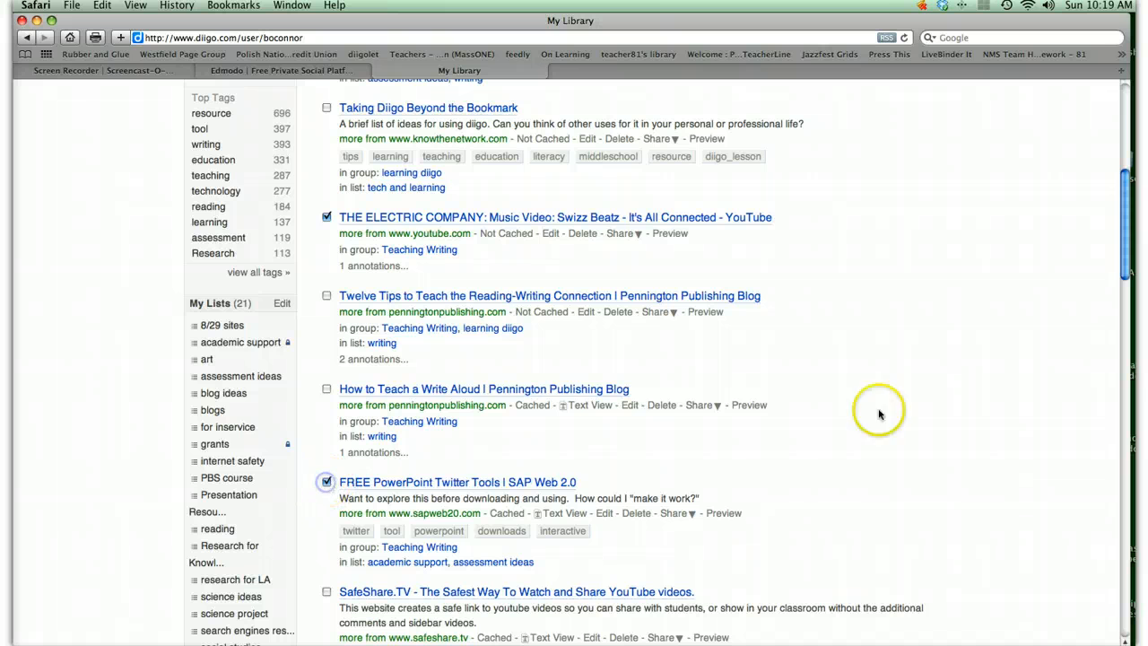
# - Add the bookmarks "3 Shots To Caffeinate Your Presentations" and "K-12 Education & Learning Innovations with Proven Strategies that Work" to the selection
pyautogui.scroll(-1, 1127, 264)
pyautogui.moveTo(1127, 265); pyautogui.dragTo(1113, 408)
pyautogui.click(326, 213)
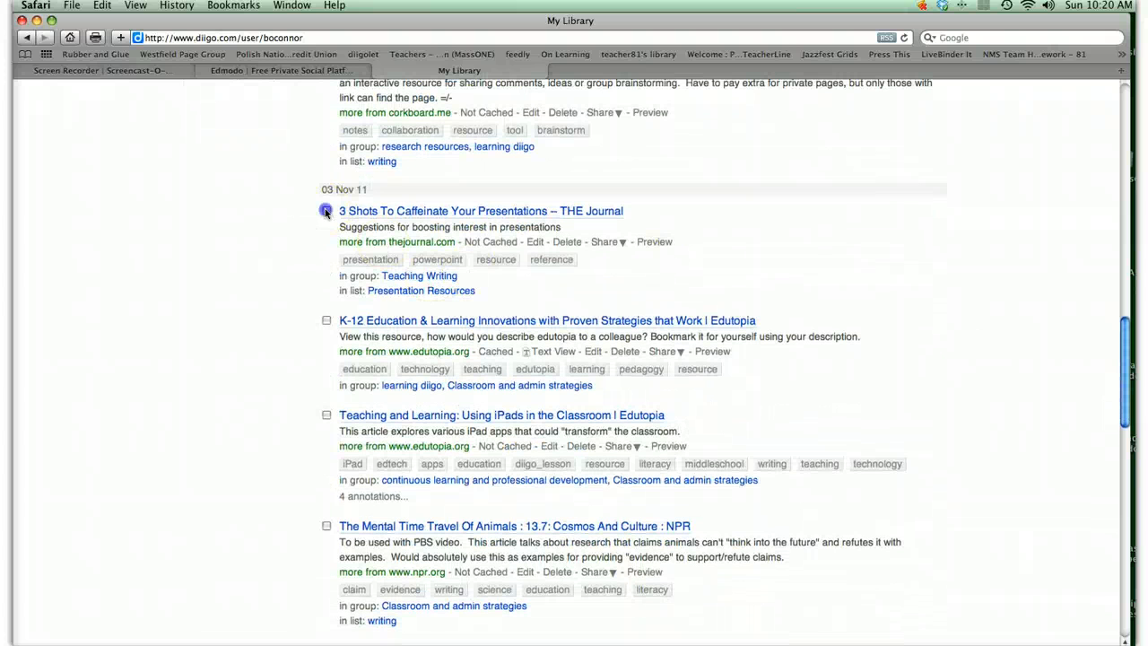
pyautogui.click(326, 321)
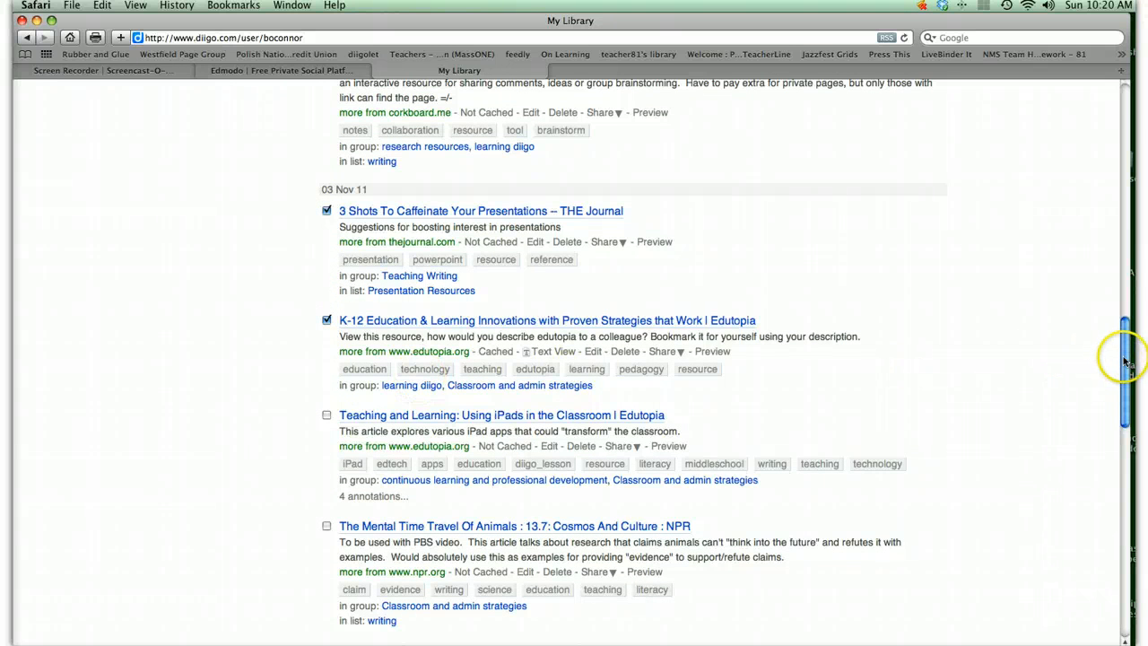
# - Add the bookmark "Free Technology for Teachers: 5 Ways for Students to Publish in Under a Minute" to the selection
pyautogui.moveTo(1119, 352); pyautogui.dragTo(1123, 492)
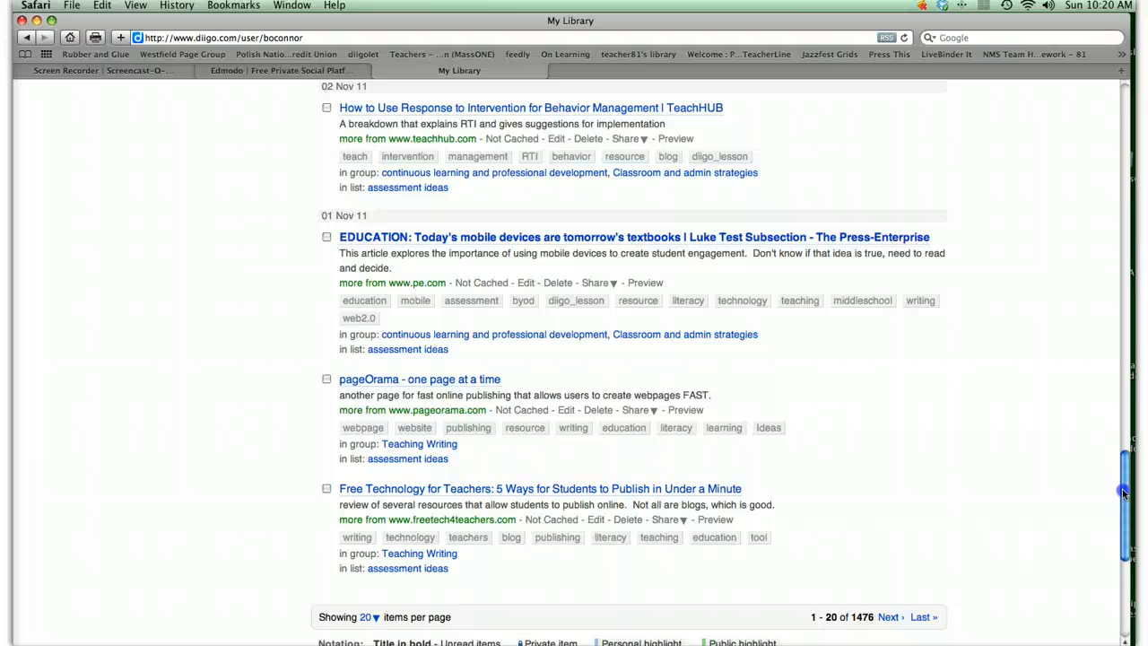
pyautogui.moveTo(1123, 492)
pyautogui.mouseDown()
pyautogui.moveTo(1121, 476)
pyautogui.moveTo(1118, 490)
pyautogui.mouseUp()
pyautogui.click(326, 495)
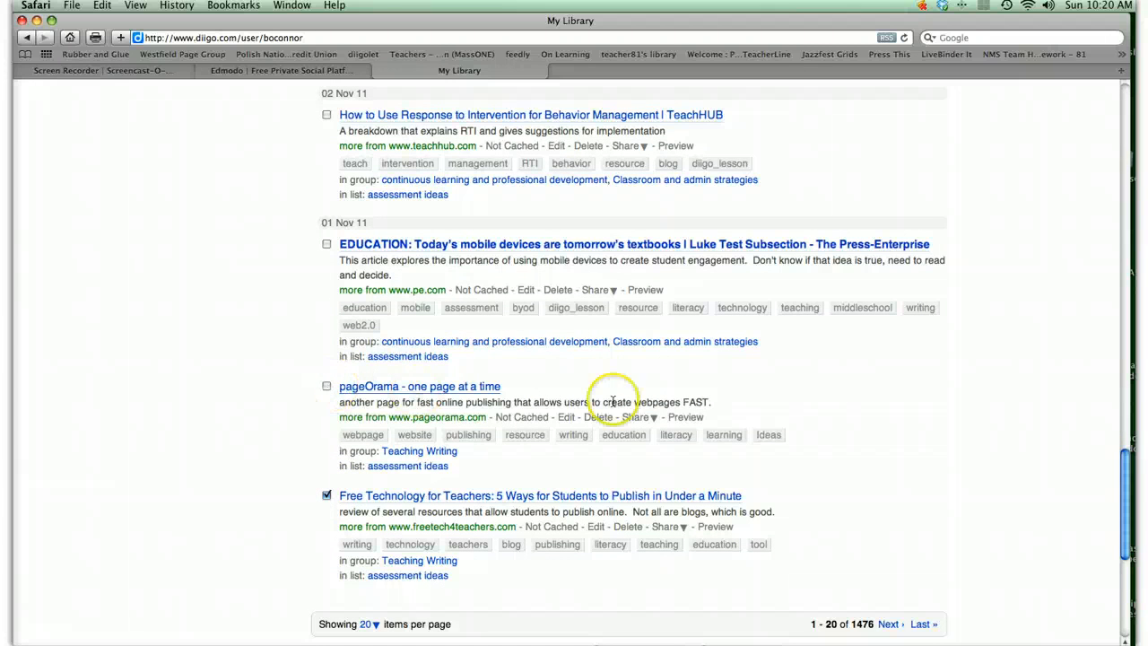
# - Share all the selected bookmarks to the group "Preparing and Evaluating Presentations"
pyautogui.moveTo(1126, 463); pyautogui.dragTo(1100, 110)
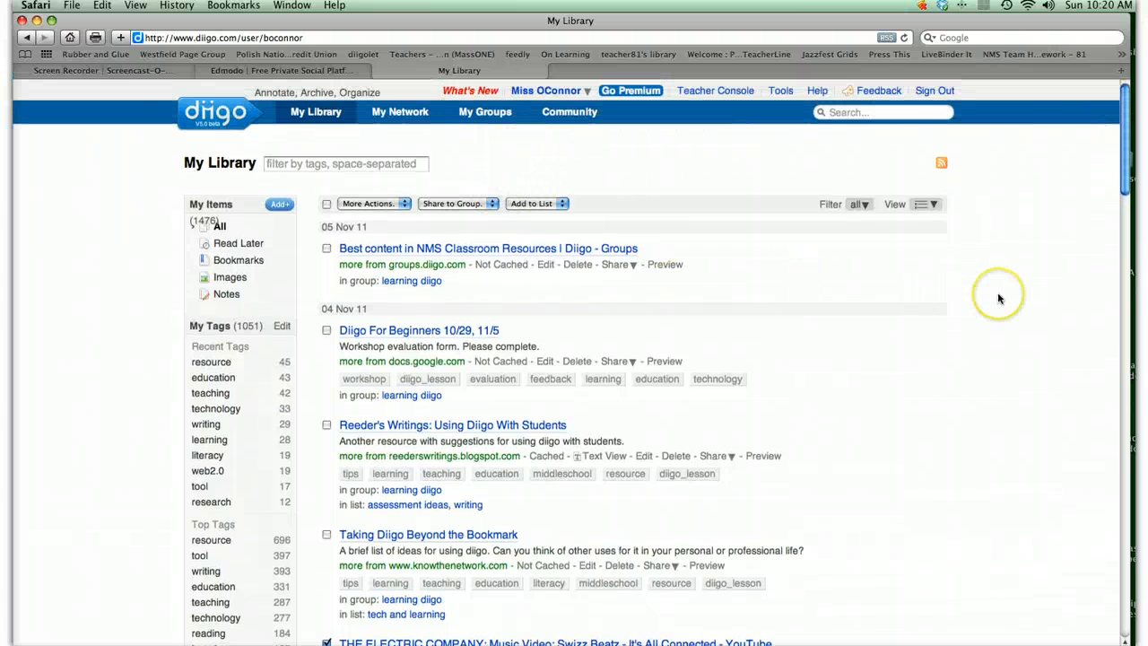
pyautogui.click(489, 205)
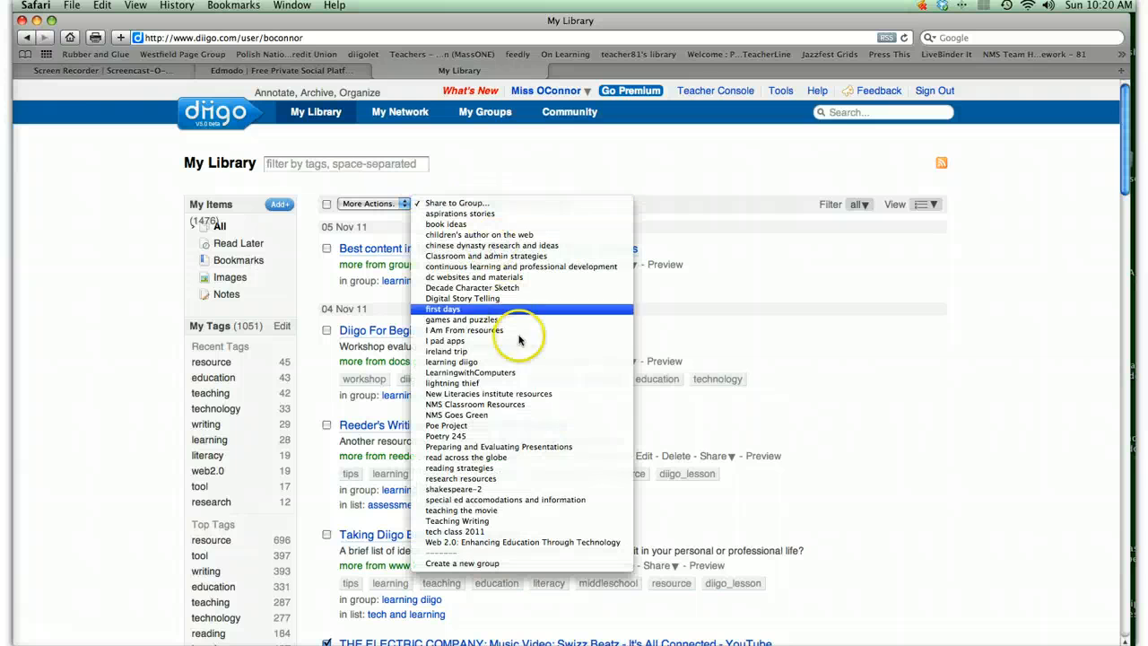
pyautogui.click(541, 447)
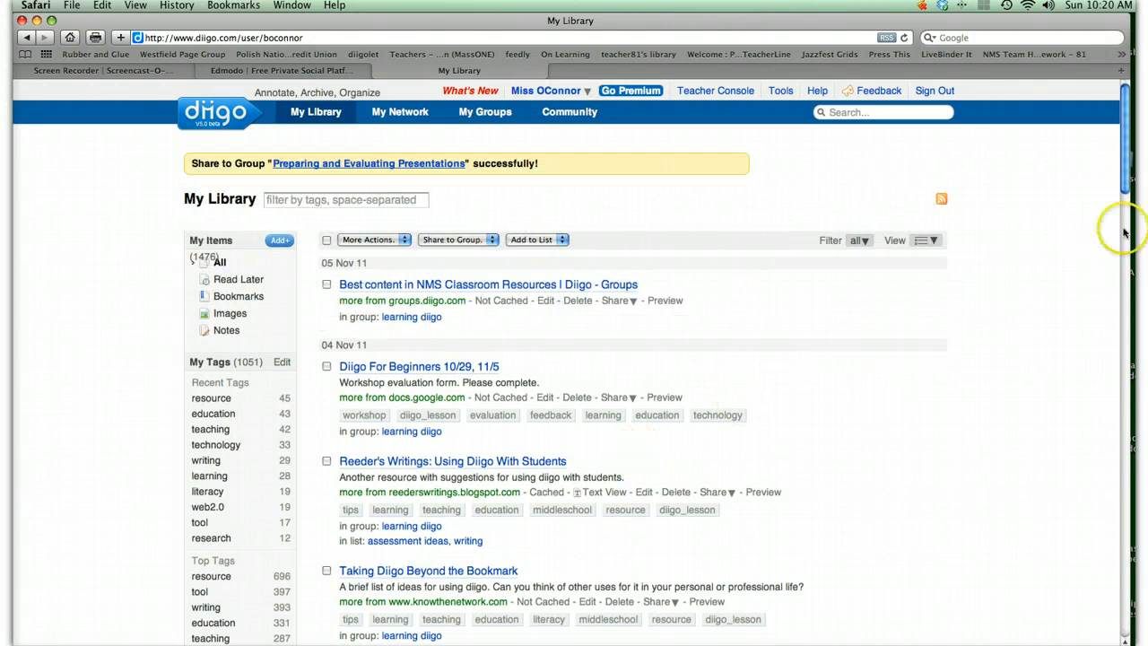
# - Check the group labels on the shared bookmarks in the library and review the items on the "Preparing and Evaluating Presentations" group page
pyautogui.moveTo(1125, 182); pyautogui.dragTo(1122, 238)
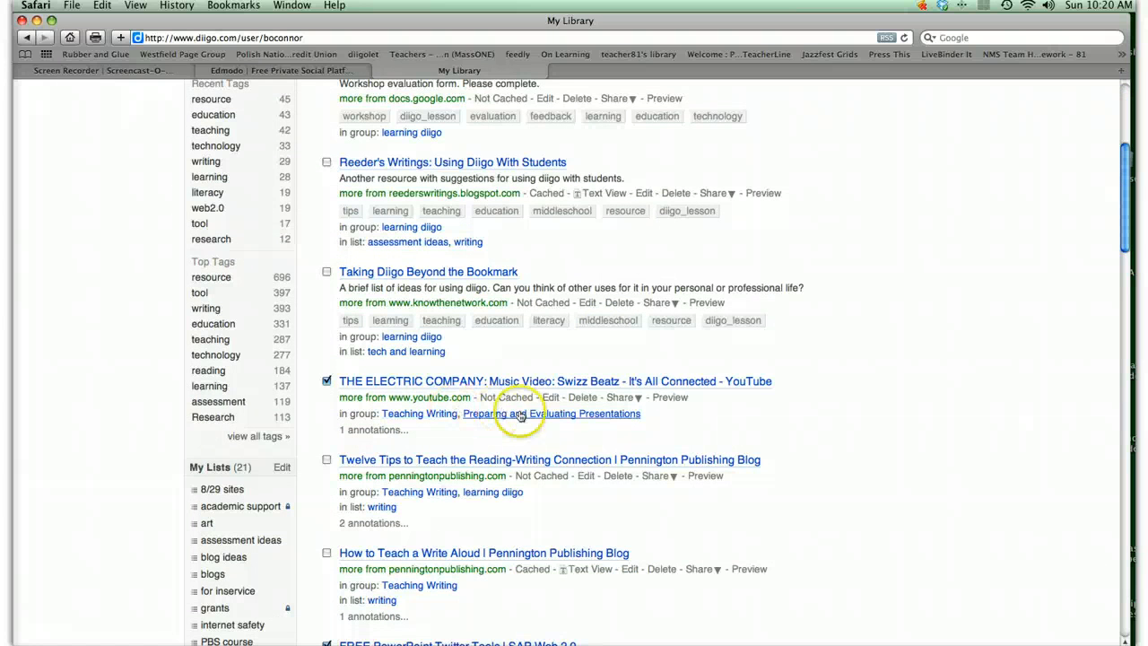
pyautogui.scroll(-2, 539, 422)
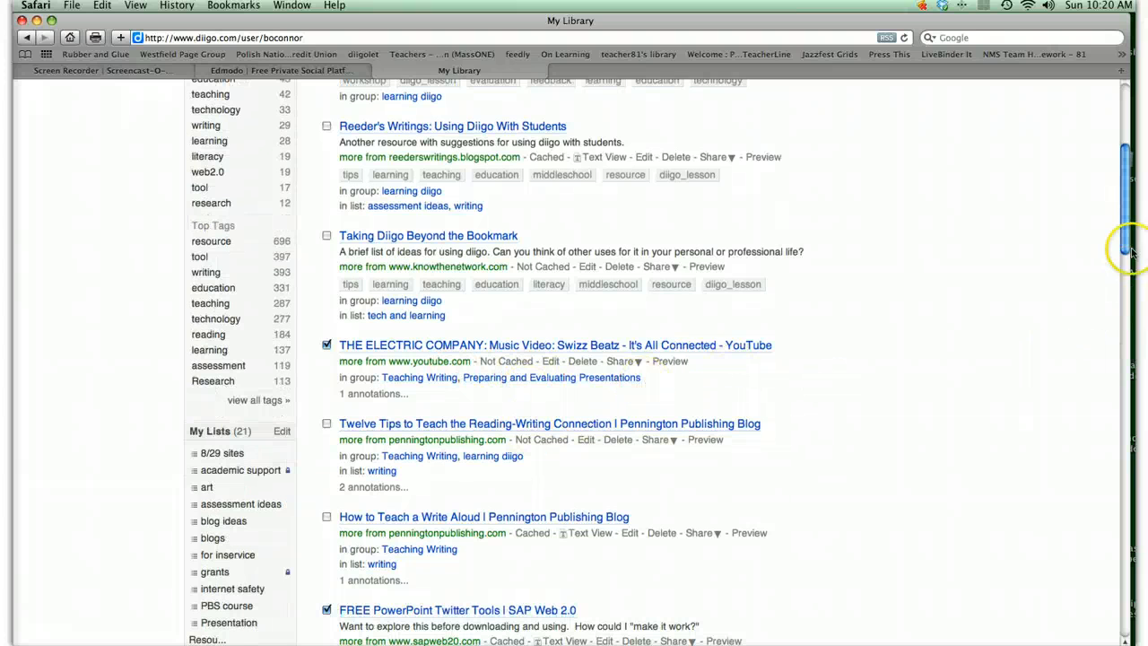
pyautogui.moveTo(1123, 230); pyautogui.dragTo(1122, 167)
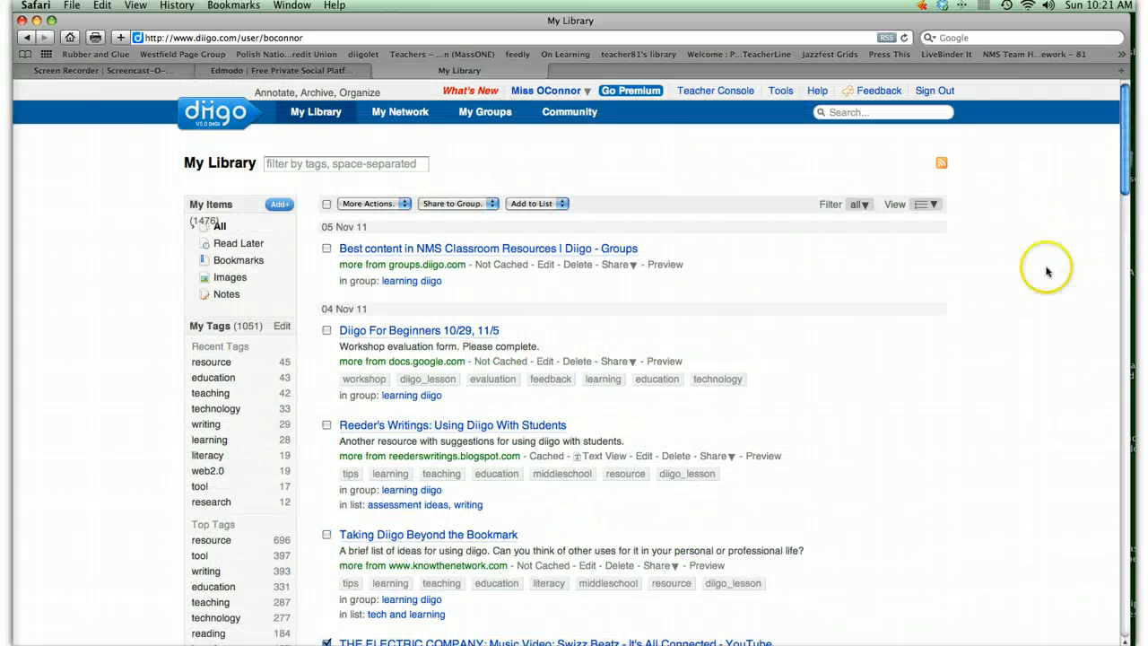
pyautogui.click(481, 115)
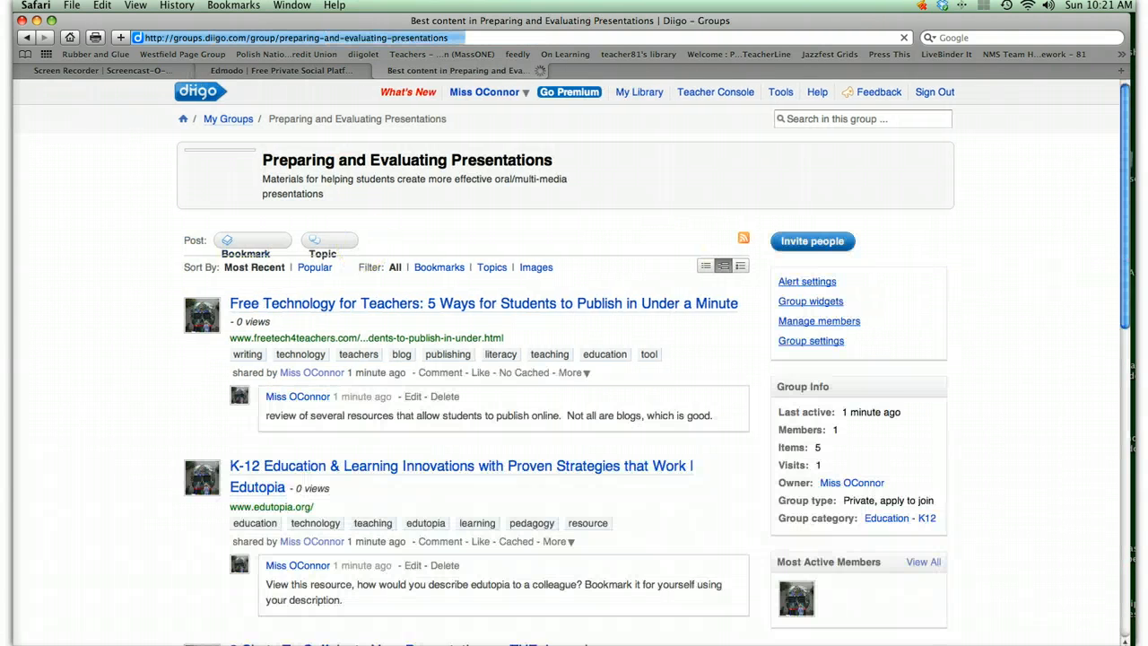
pyautogui.moveTo(1122, 167); pyautogui.dragTo(1124, 193)
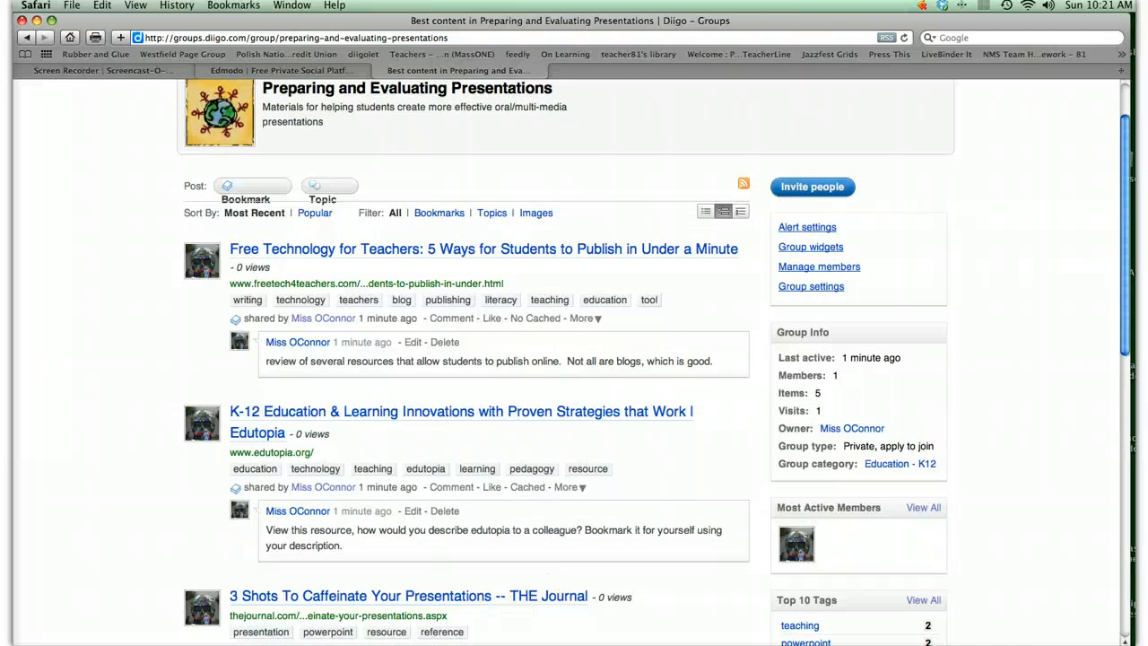